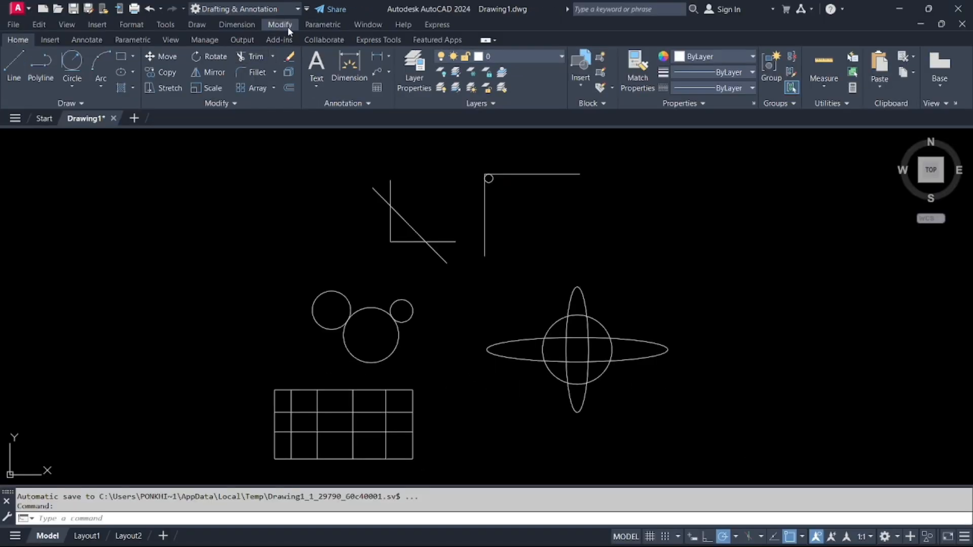
Trim the four overhanging ends of the crossed vertical, horizontal and diagonal lines to form a closed triangle
left_click(288, 28)
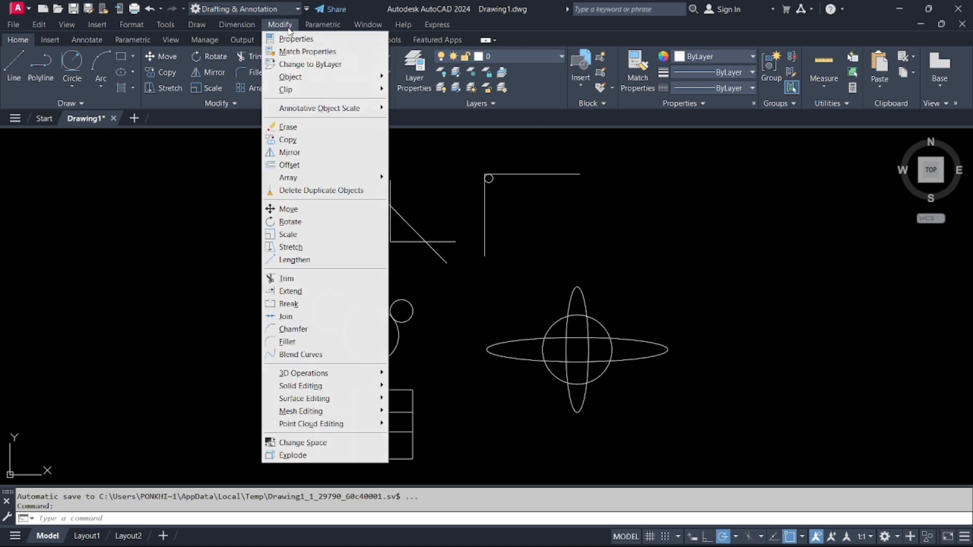
left_click(244, 60)
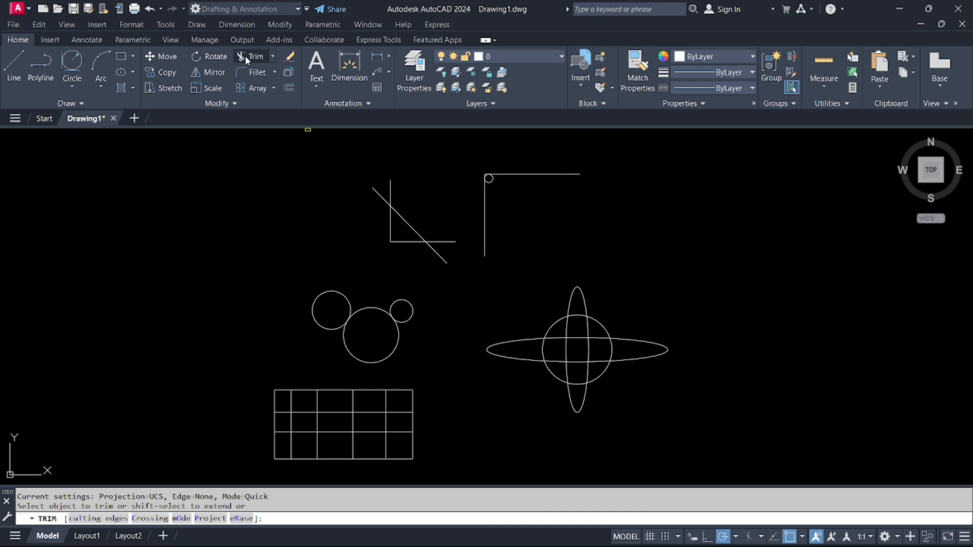
scroll(412, 183, "up", 2)
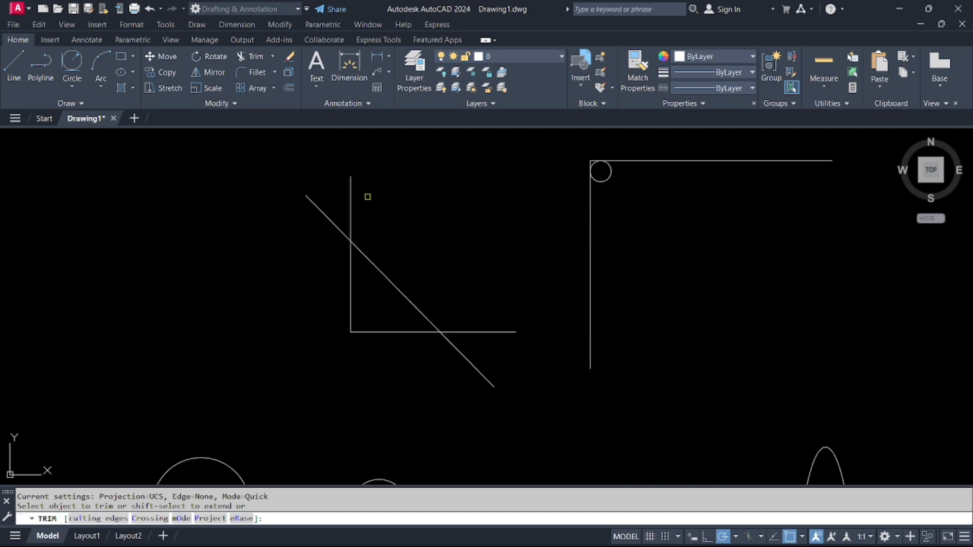
scroll(367, 196, "up", 4)
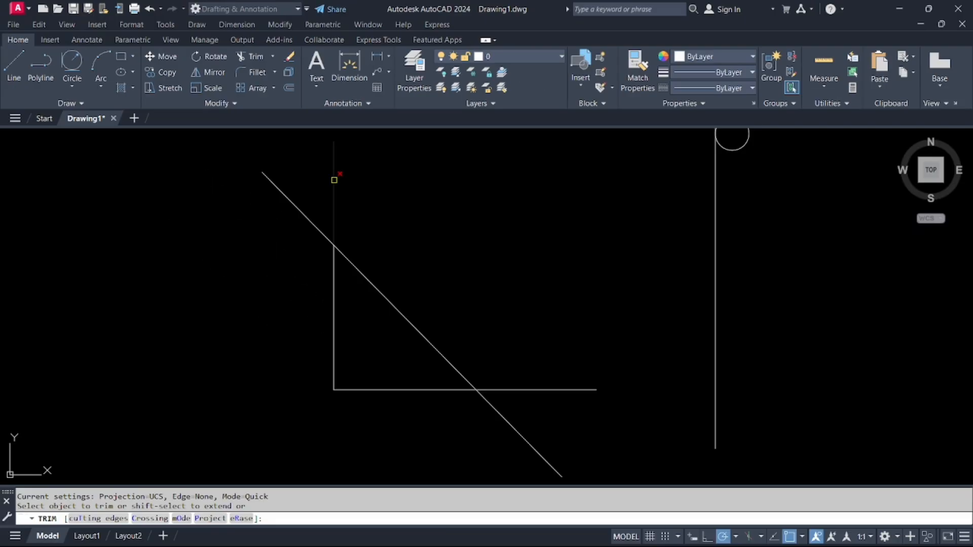
left_click(334, 180)
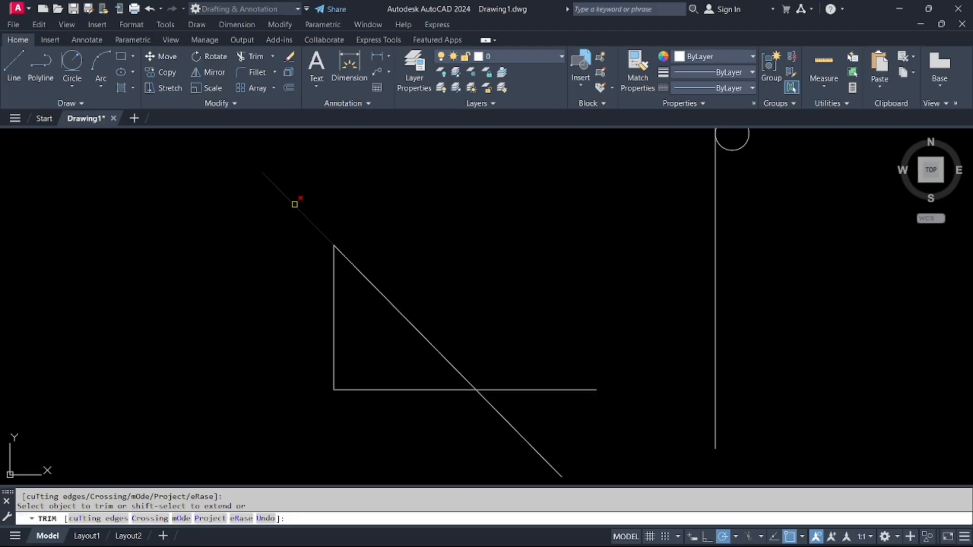
left_click(273, 185)
scroll(277, 187, "down", 2)
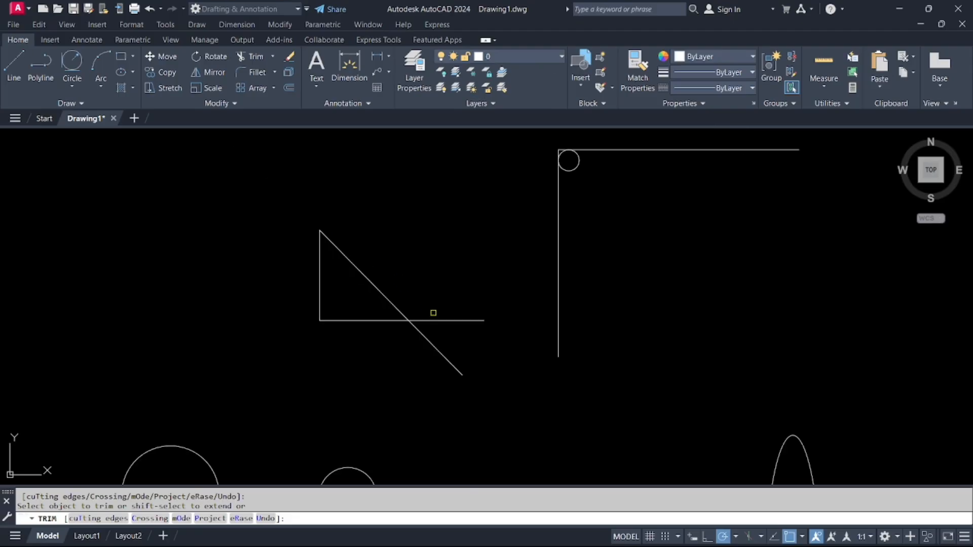
left_click(434, 319)
left_click(425, 334)
scroll(347, 297, "up", 4)
middle_click_drag(347, 298, 347, 340)
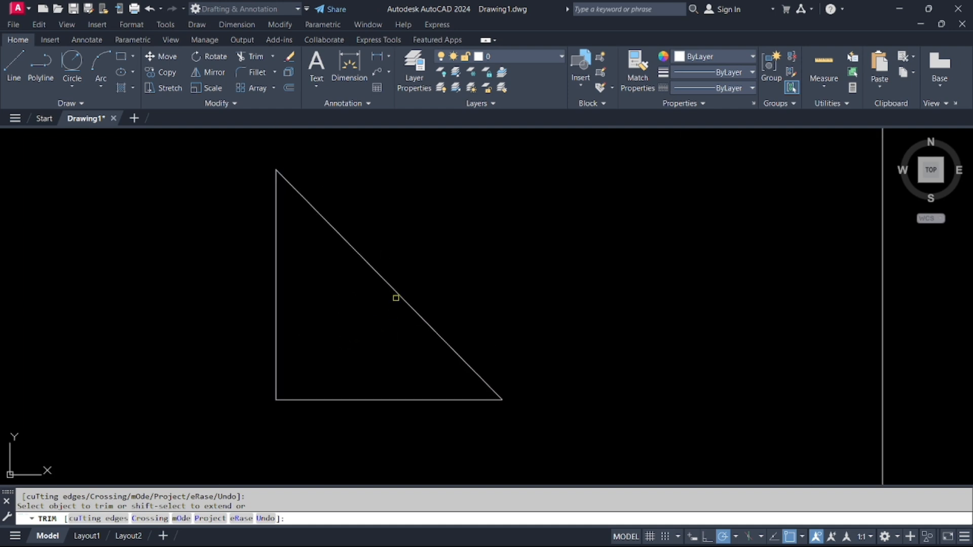
Undo the four trims on the crossed lines and end the Trim command
key("ctrl+z")
key("ctrl+z")
key("ctrl+z")
key("ctrl+z")
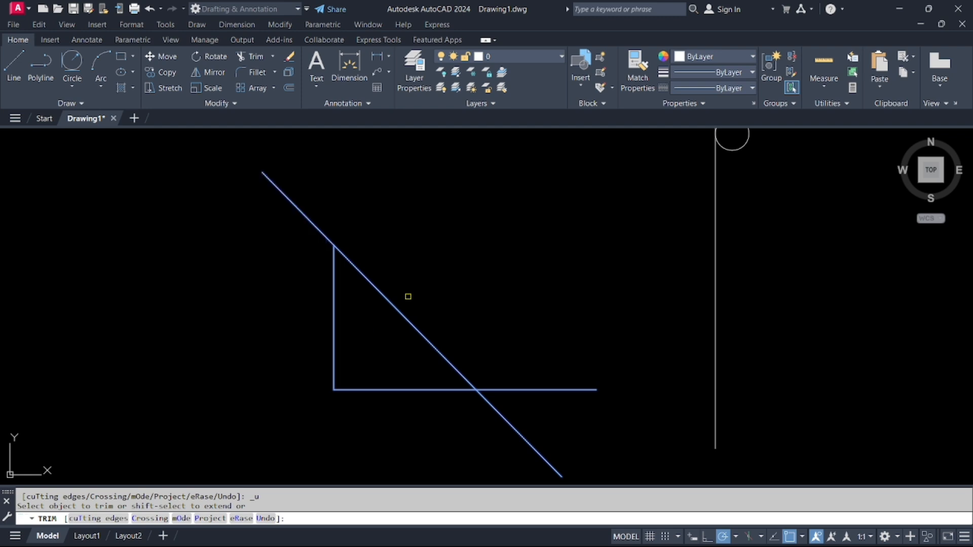
key("Escape")
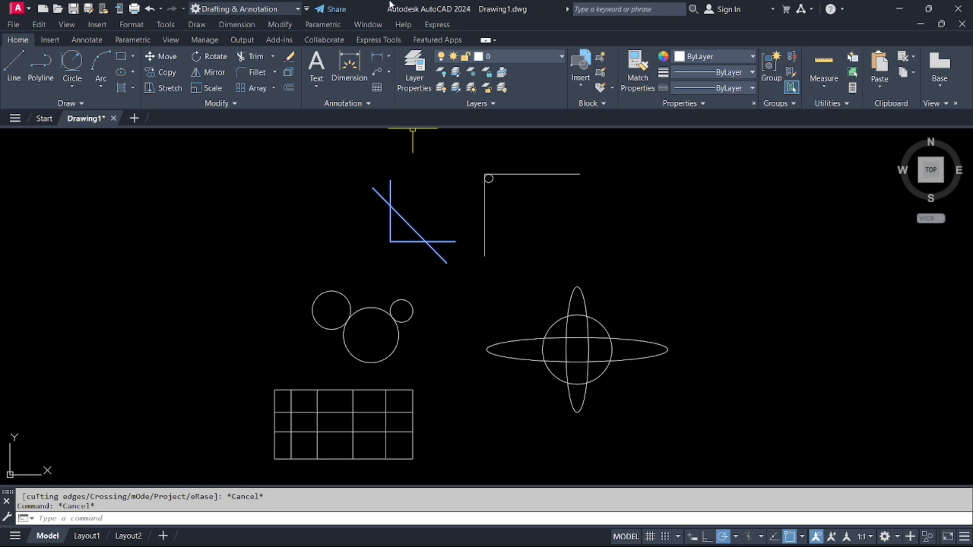
key("Escape")
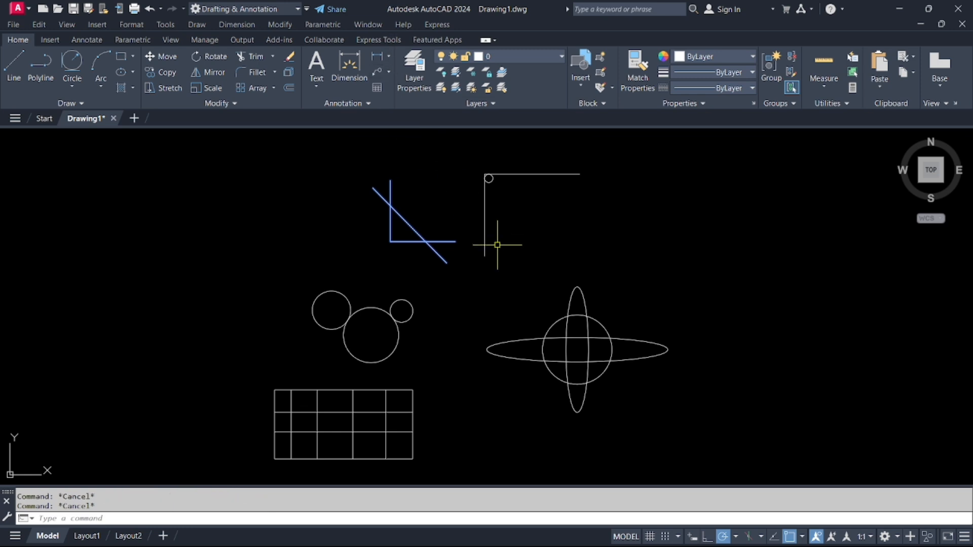
right_click(565, 222)
left_click(567, 200)
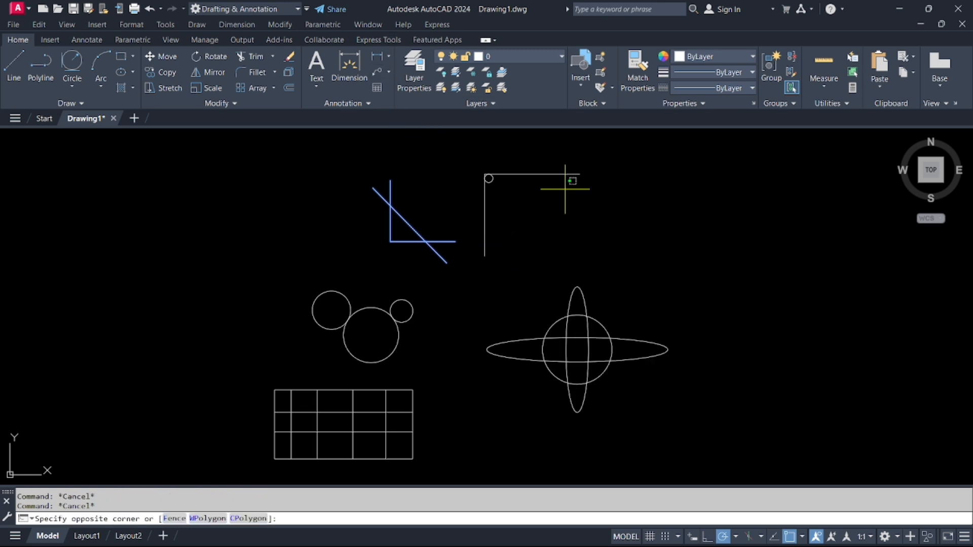
key("Escape")
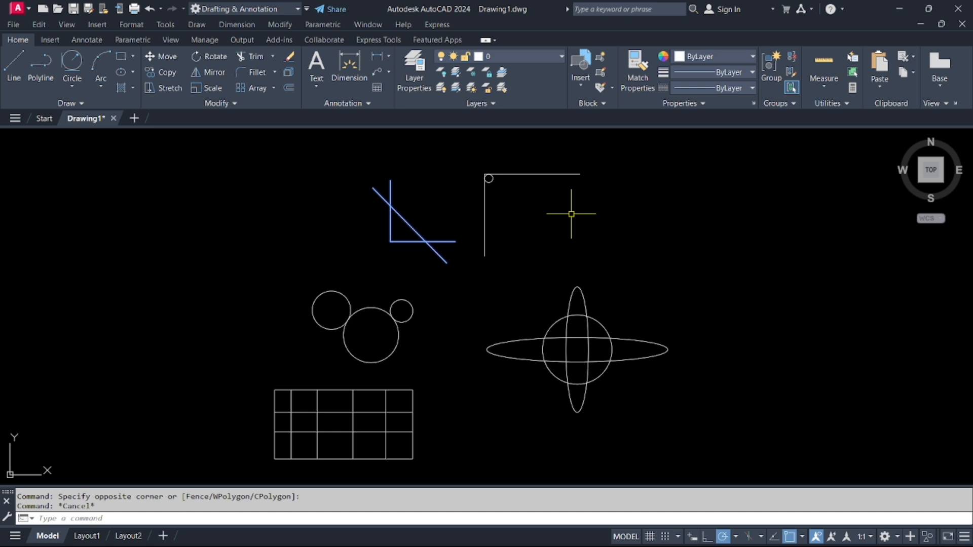
scroll(435, 191, "up", 4)
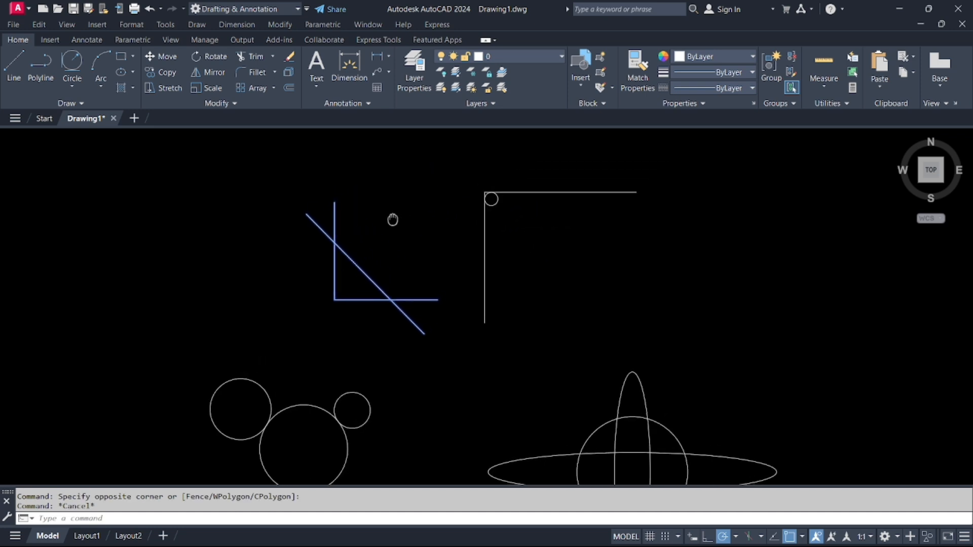
scroll(380, 219, "up", 3)
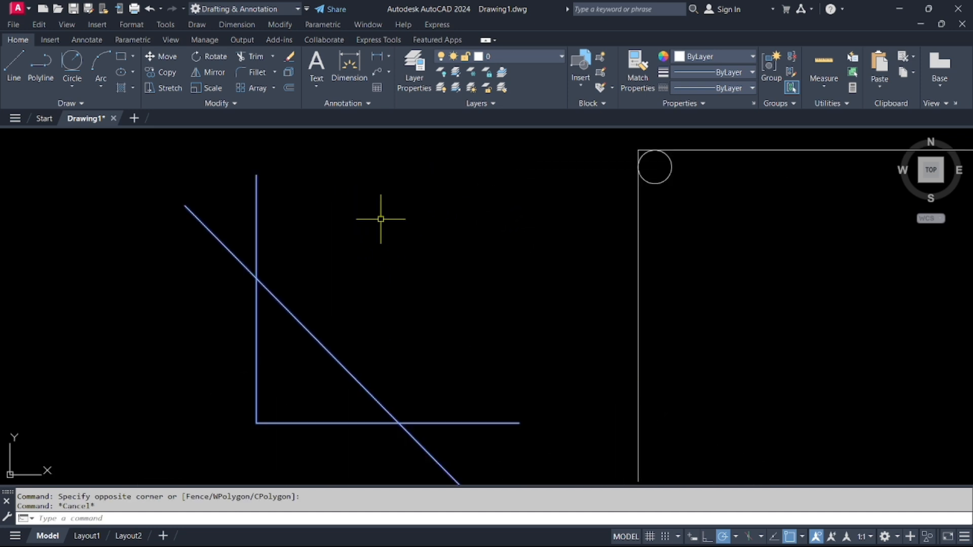
scroll(381, 219, "down", 2)
middle_click_drag(380, 218, 364, 207)
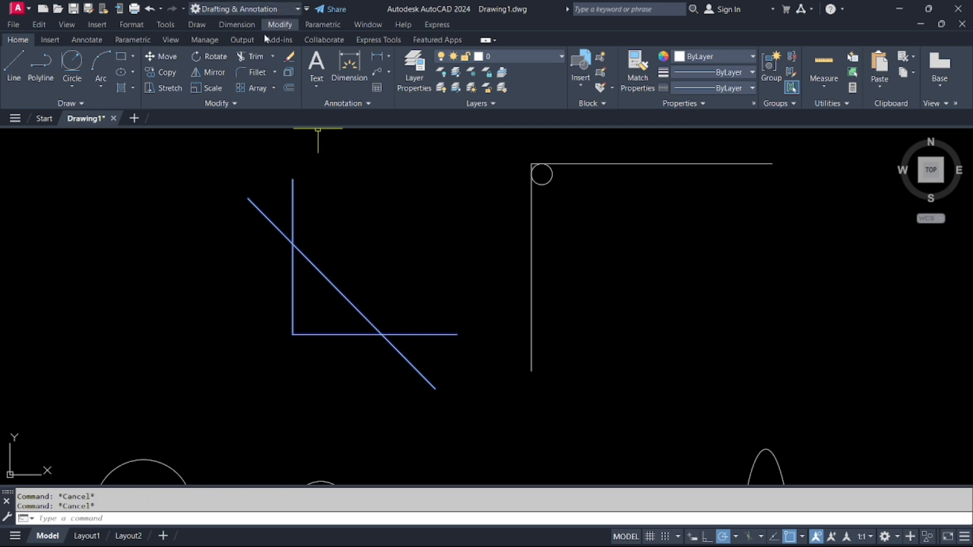
Undo the last Trim group and erase the three crossed lines of the first figure
left_click(248, 57)
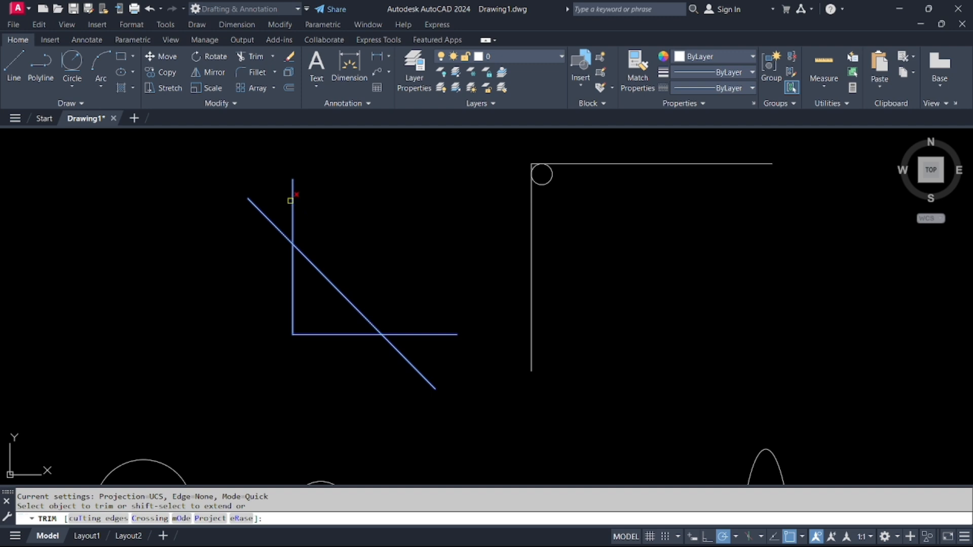
key("Escape")
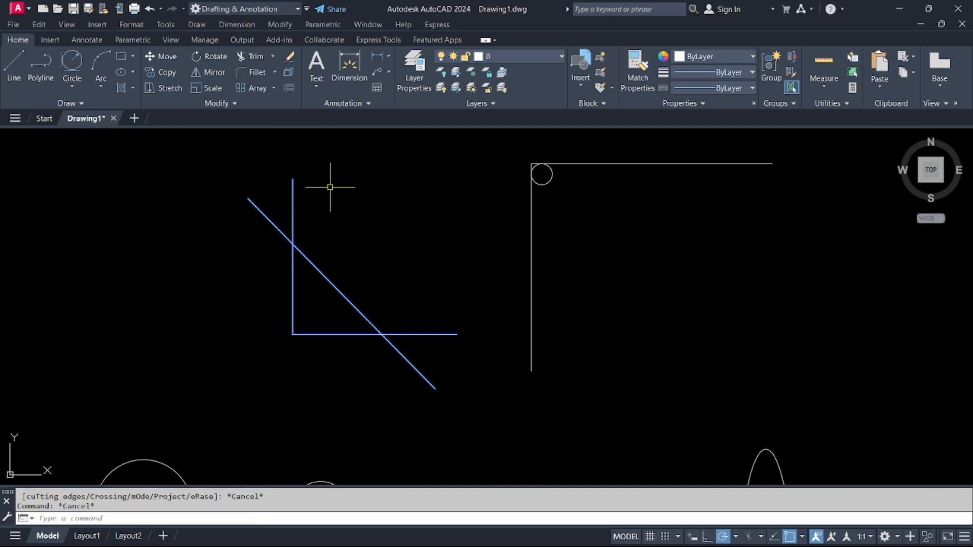
left_click(150, 9)
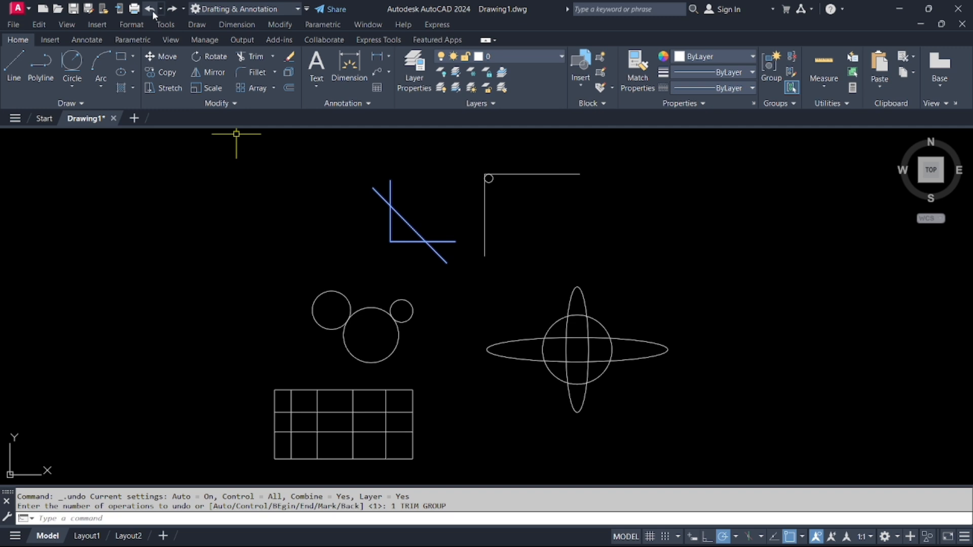
key("Escape")
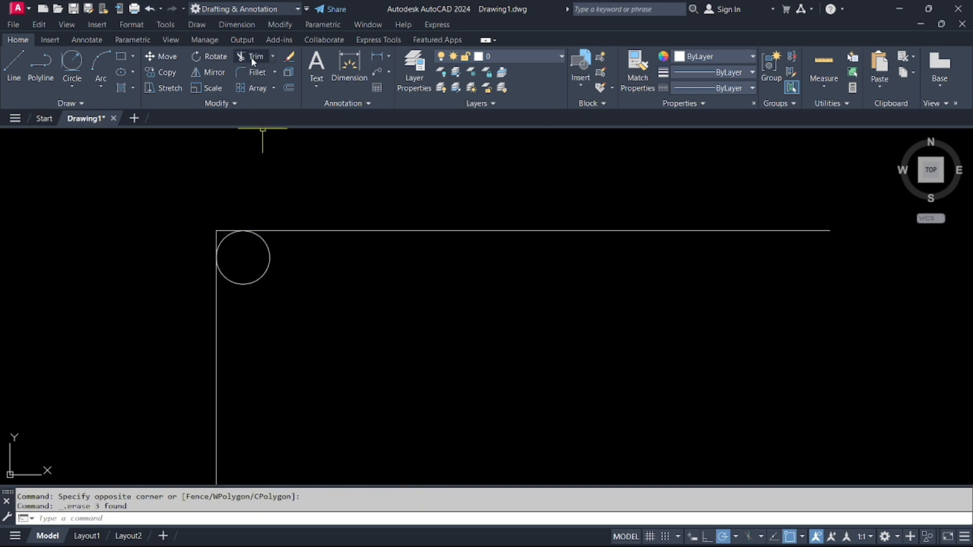
Trim the two line ends beyond the tangent circle and the circle's inner arc to leave a rounded corner
left_click(251, 57)
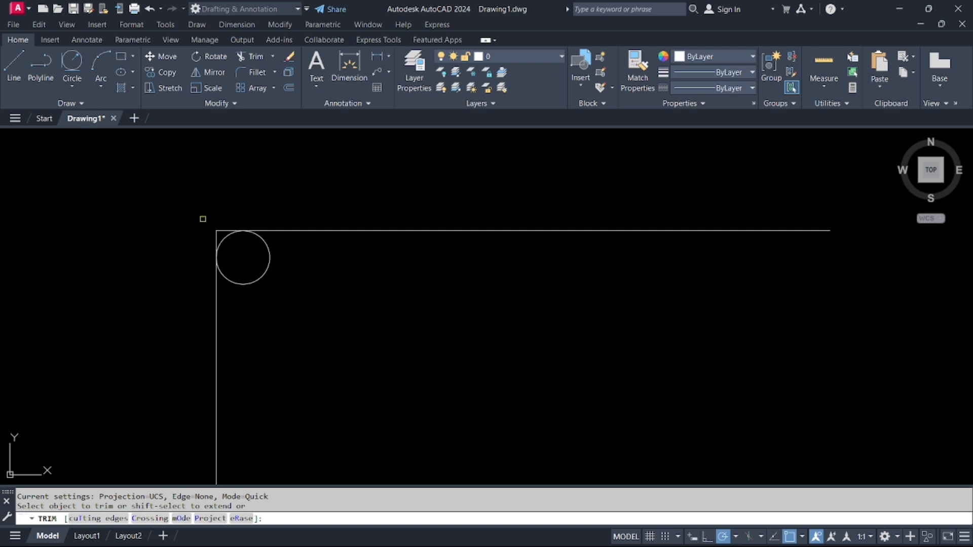
scroll(202, 253, "up", 6)
middle_click_drag(202, 252, 196, 356)
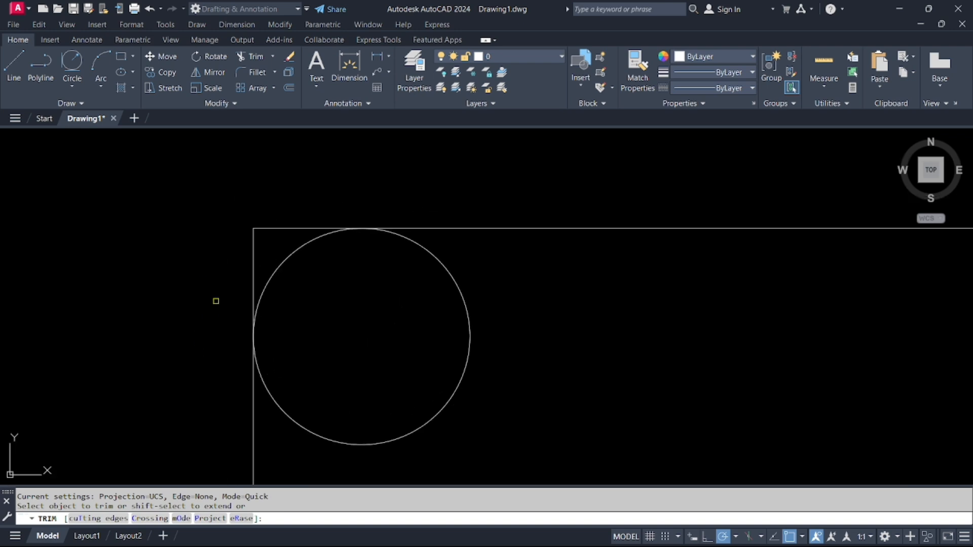
left_click(254, 276)
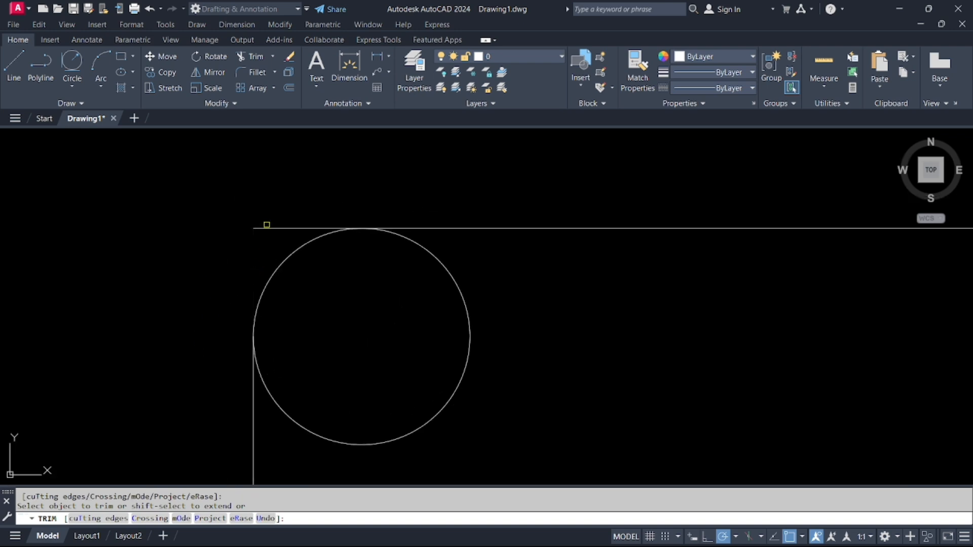
left_click(271, 228)
left_click(469, 339)
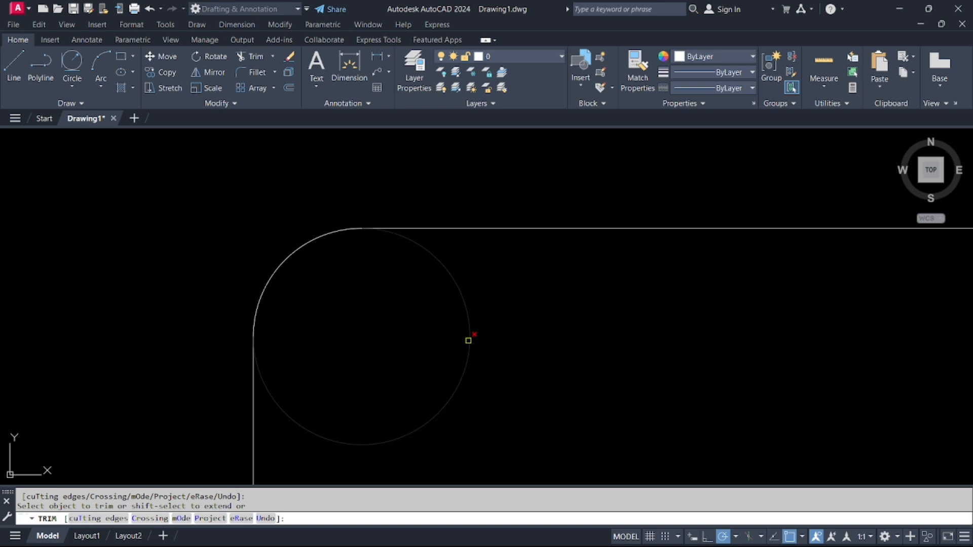
scroll(243, 215, "up", 2)
scroll(262, 256, "down", 8)
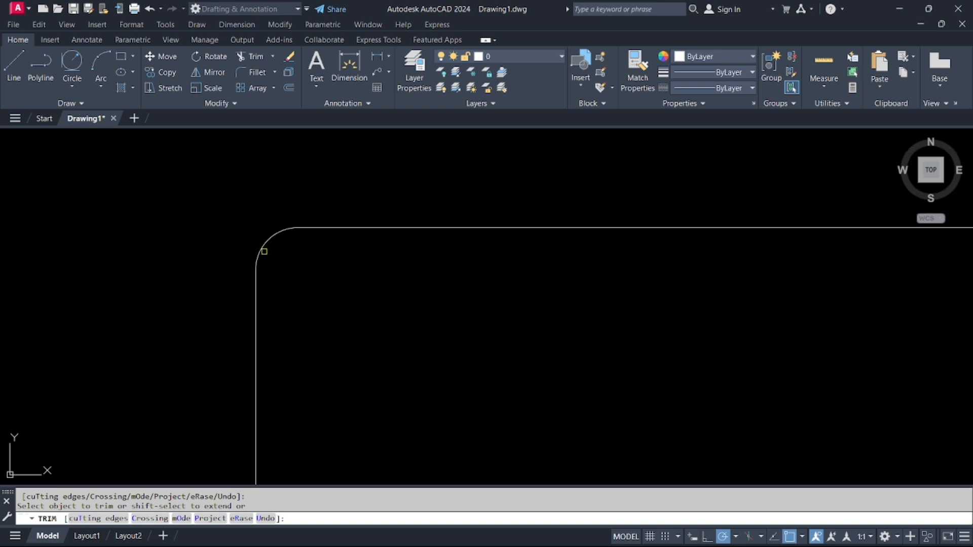
scroll(271, 257, "up", 6)
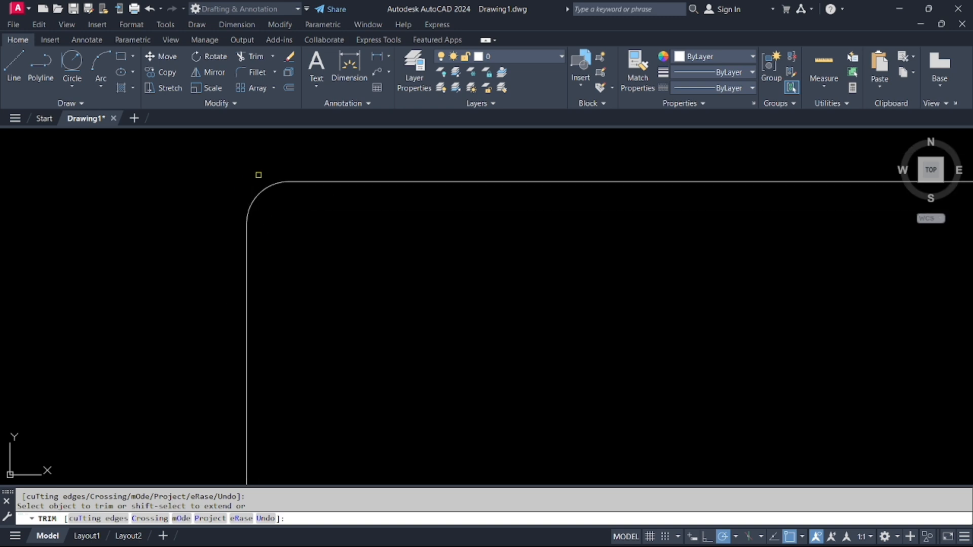
scroll(439, 244, "down", 3)
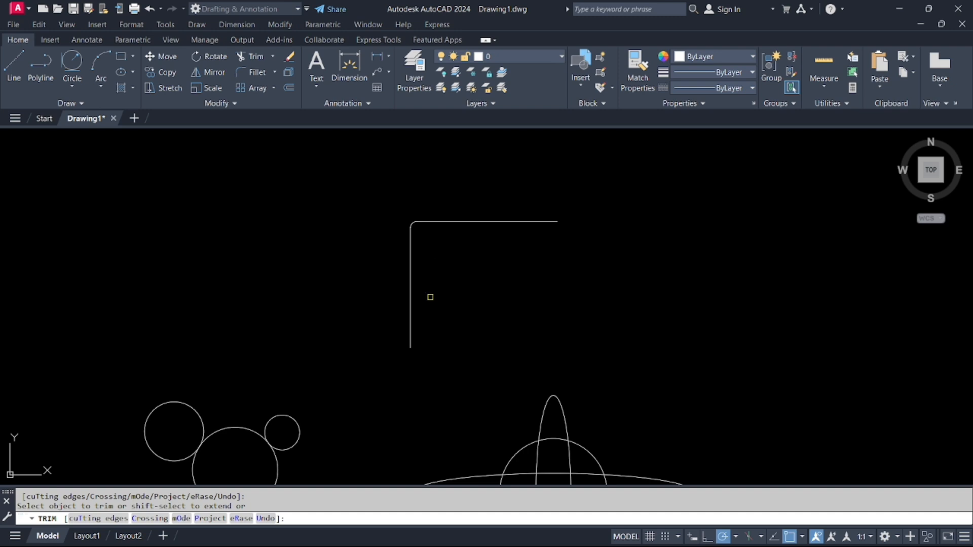
middle_click_drag(484, 290, 417, 235)
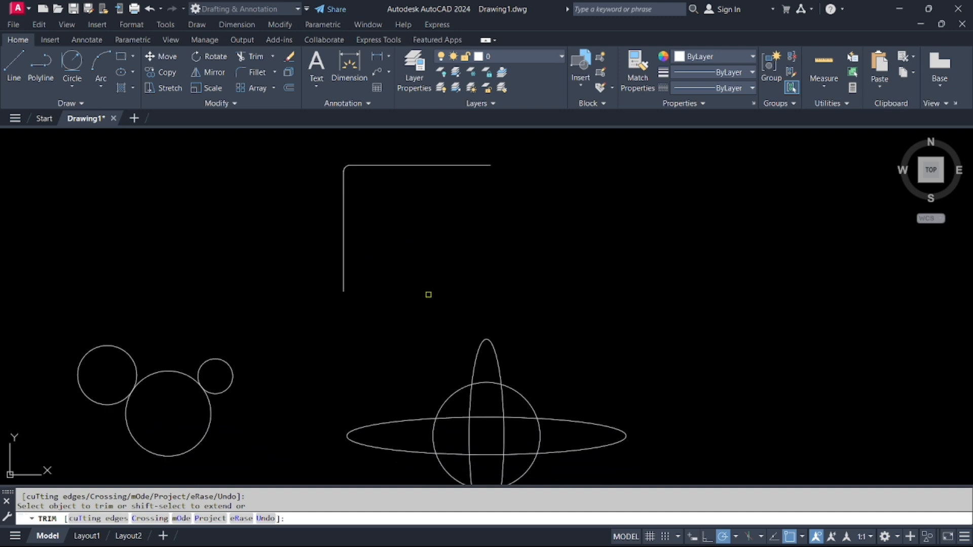
middle_click_drag(491, 417, 481, 368)
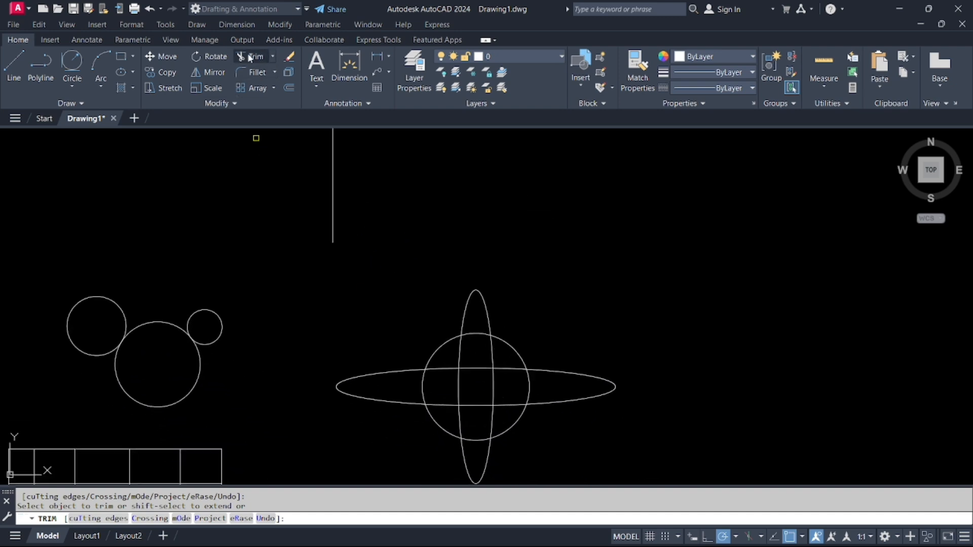
key("Escape")
key("Escape")
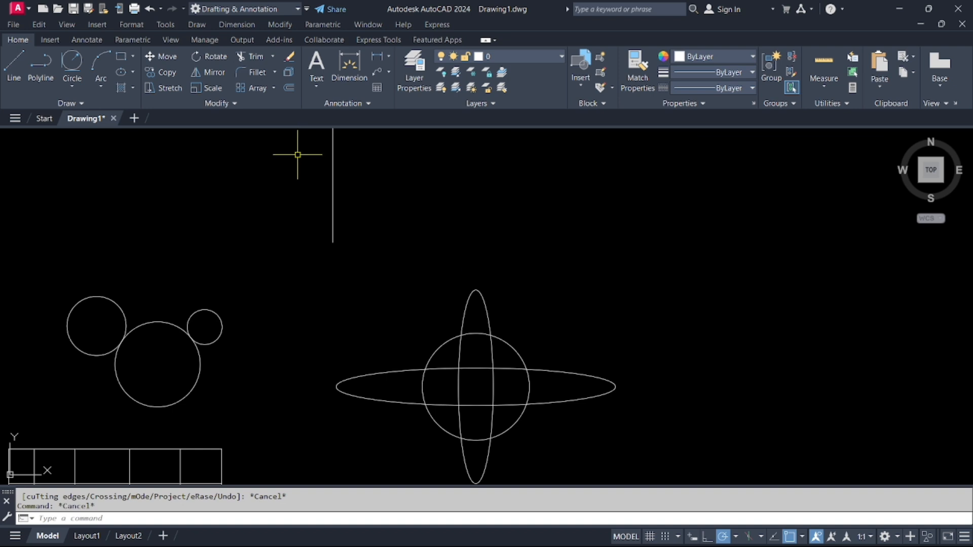
Trim the horizontal ellipse's upper-left segment inside the circle and the circle's arc across the upper tip of the vertical ellipse
type("tr")
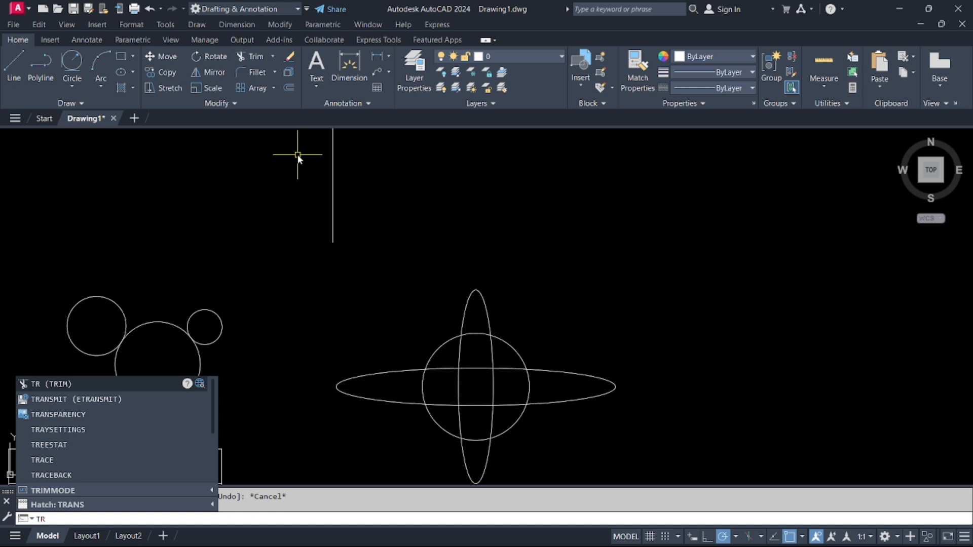
key("Return")
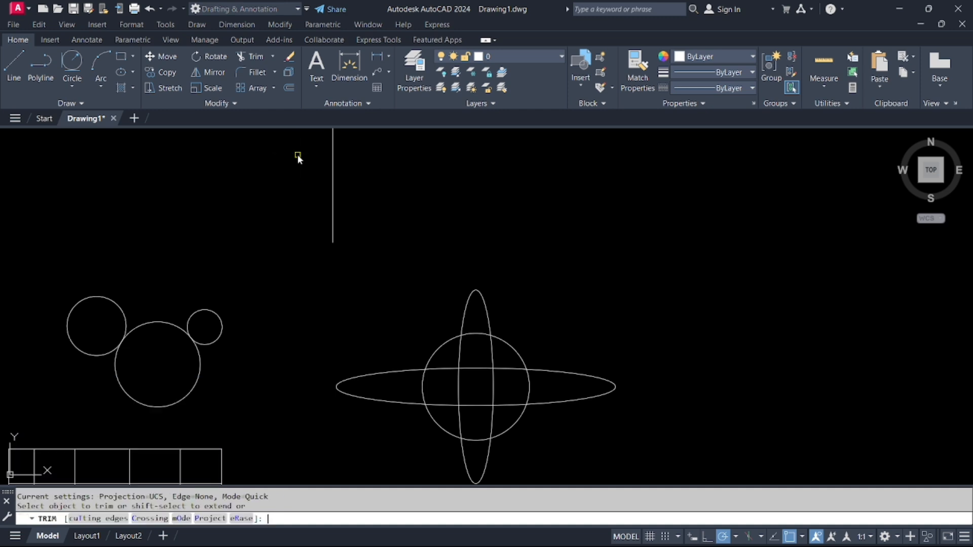
scroll(458, 436, "up", 4)
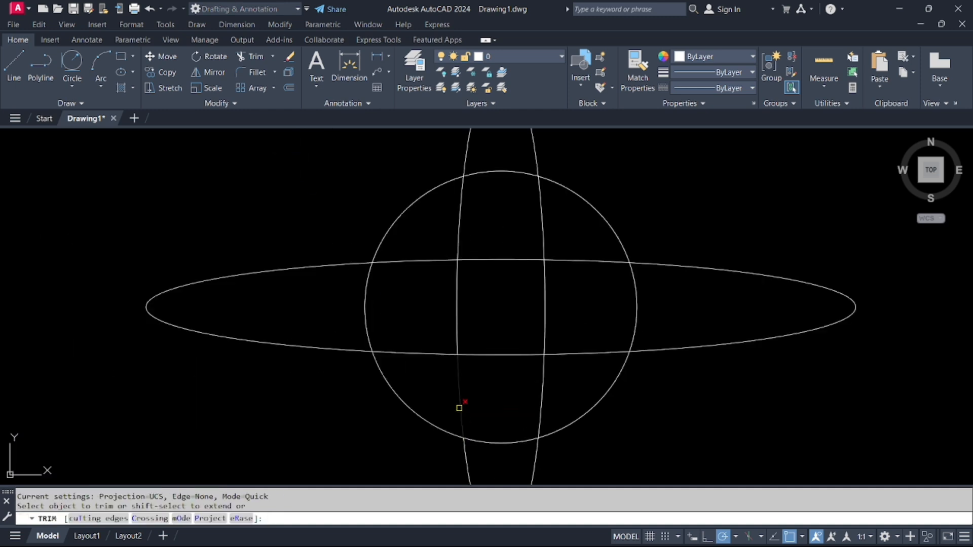
left_click(407, 265)
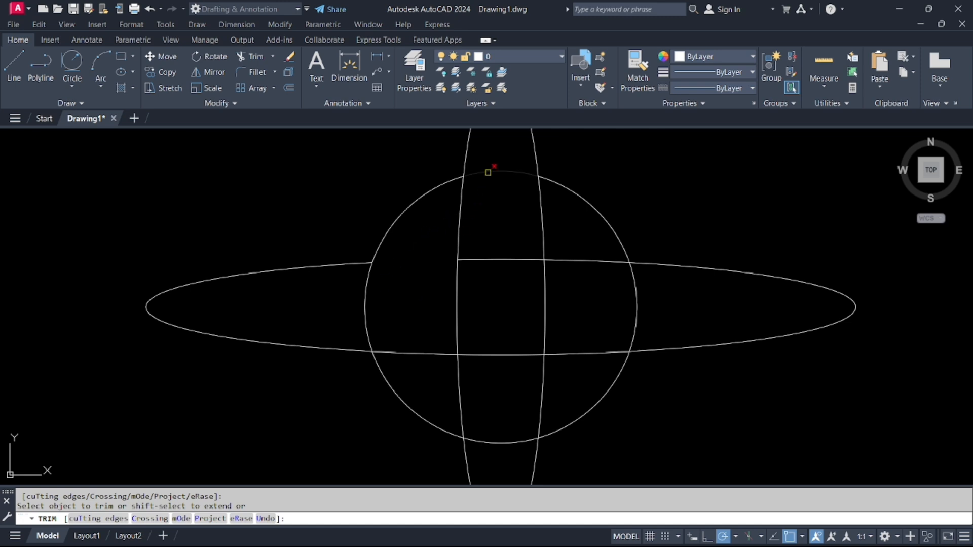
left_click(538, 207)
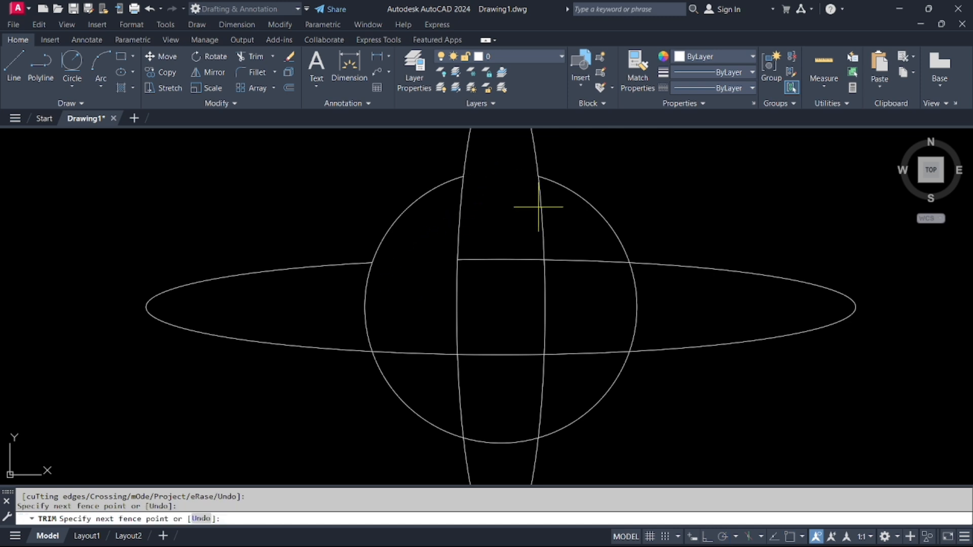
left_click(532, 252)
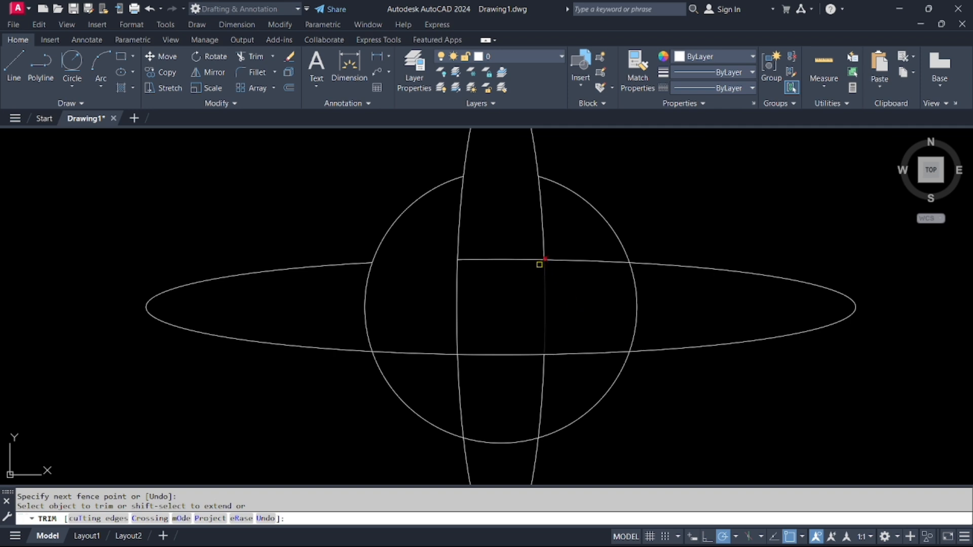
Fence-trim the ellipse segments in the centre, right and upper parts of the circle
left_click(585, 379)
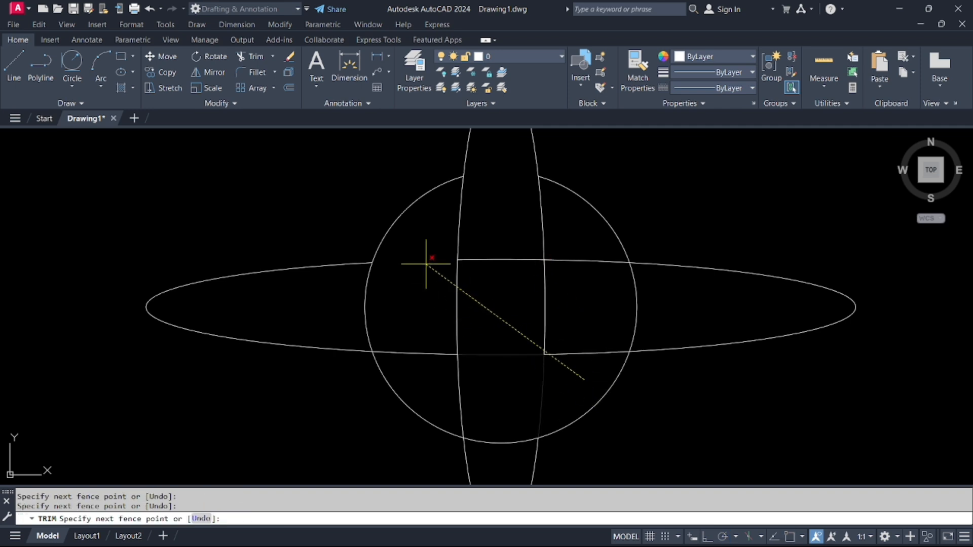
key("Return")
left_click(583, 363)
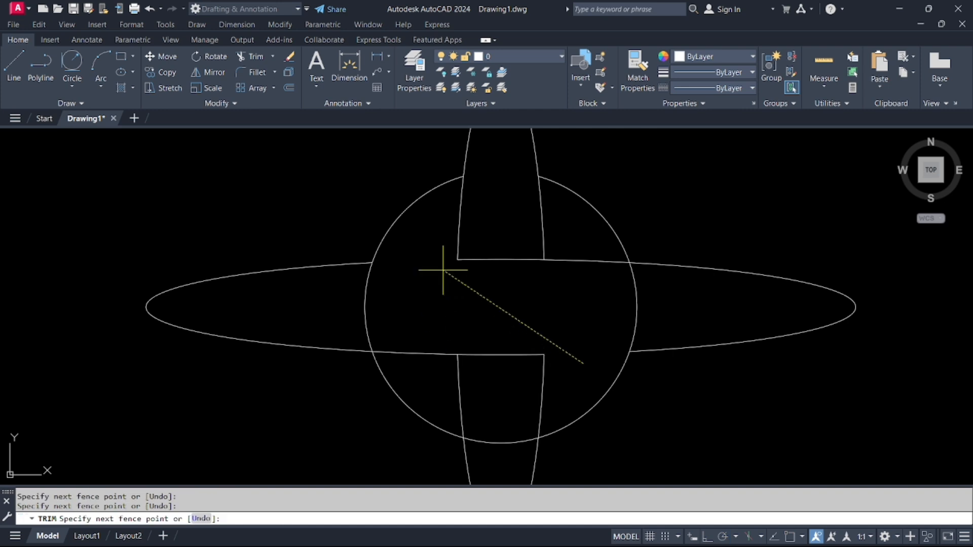
key("Return")
left_click(586, 279)
key("Return")
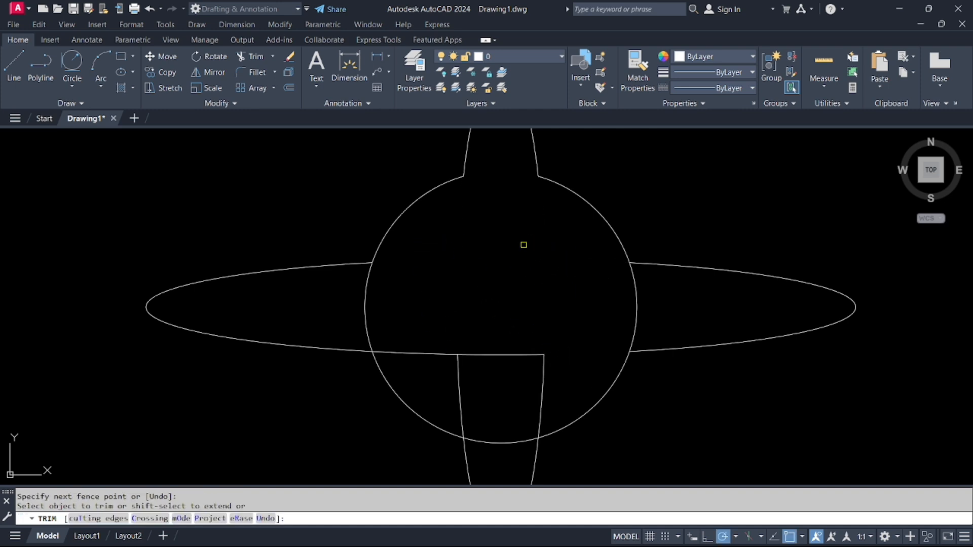
Trim the remaining ellipse segments in the circle's lower half and the circle's arc across the left ellipse tip
left_click(419, 318)
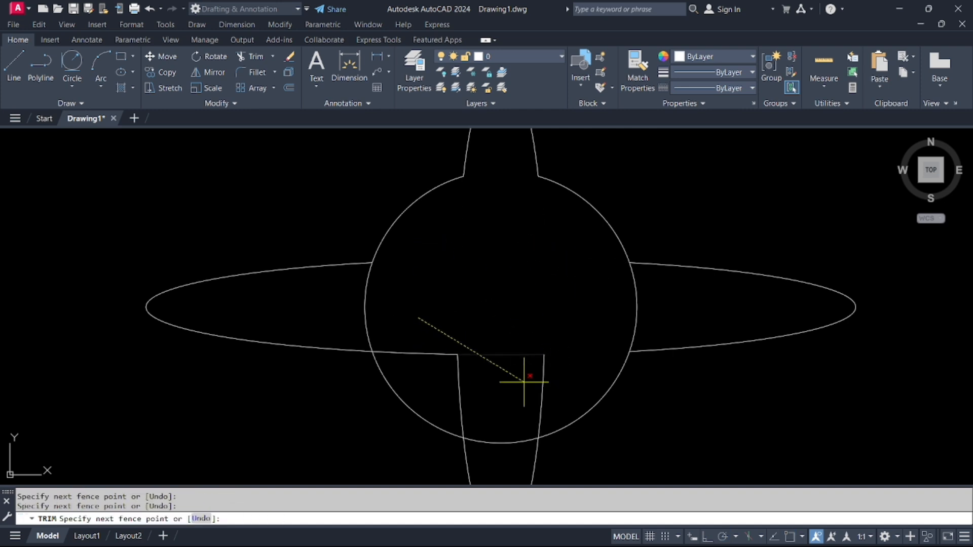
left_click(524, 381)
key("Return")
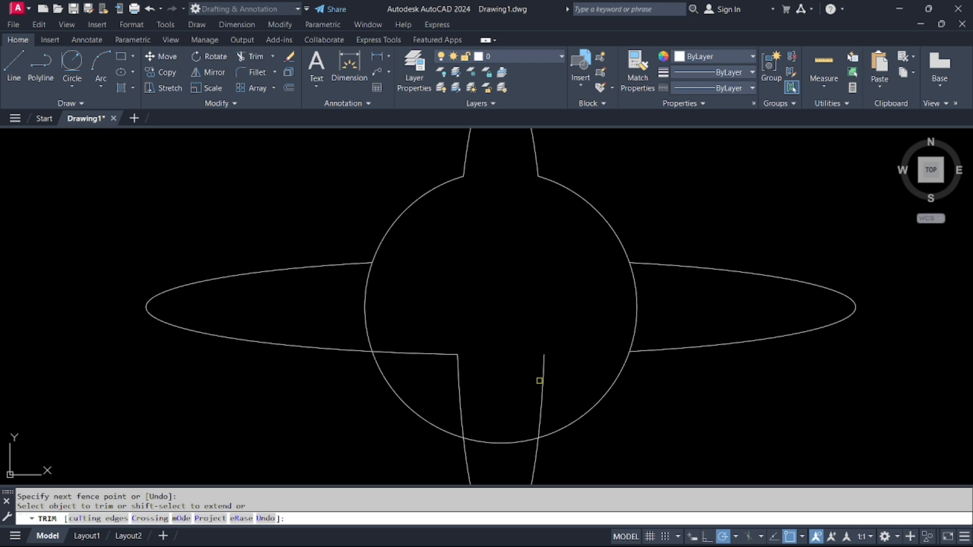
left_click(539, 381)
left_click(366, 316)
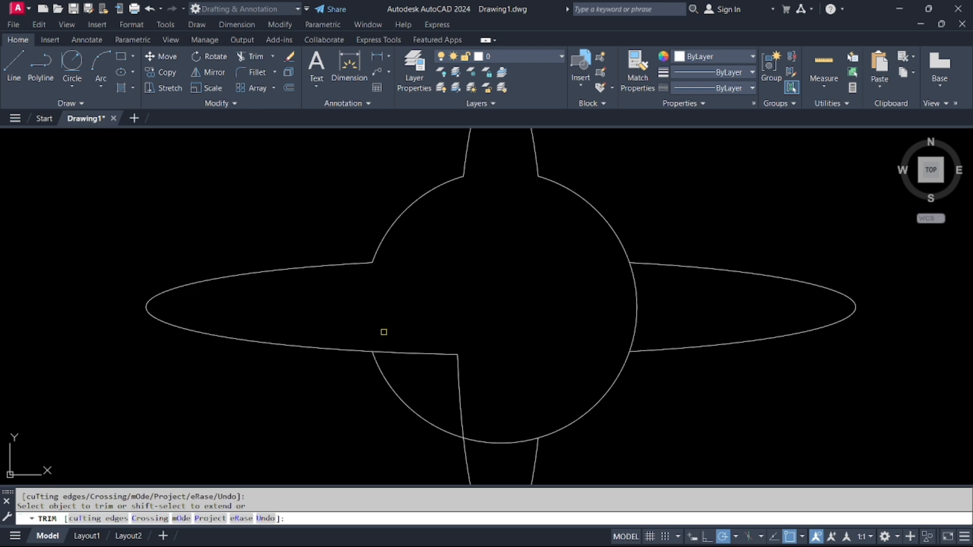
left_click(419, 353)
left_click(458, 370)
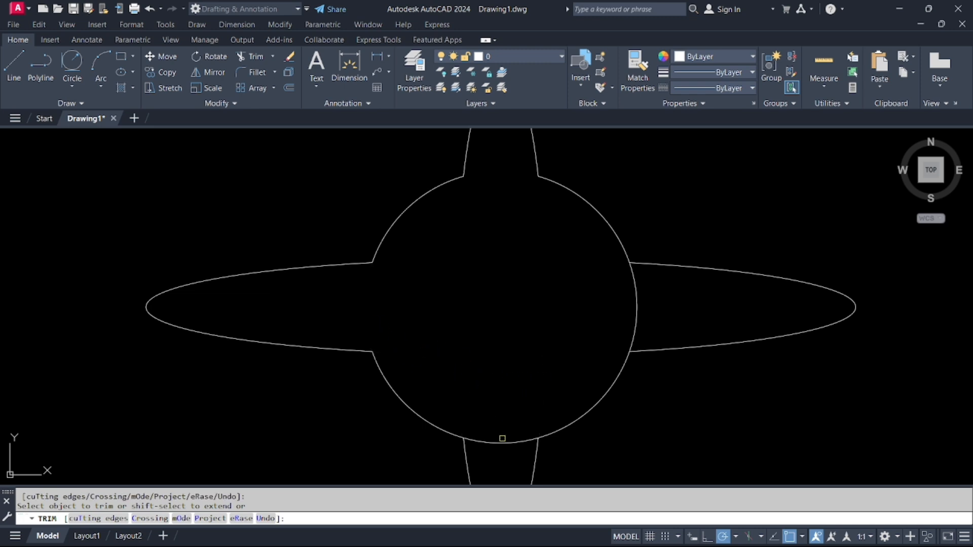
Trim the circle's arcs across the lower and right ellipse tips to complete the four-pointed outline
left_click(502, 439)
left_click(634, 315)
scroll(543, 306, "down", 1)
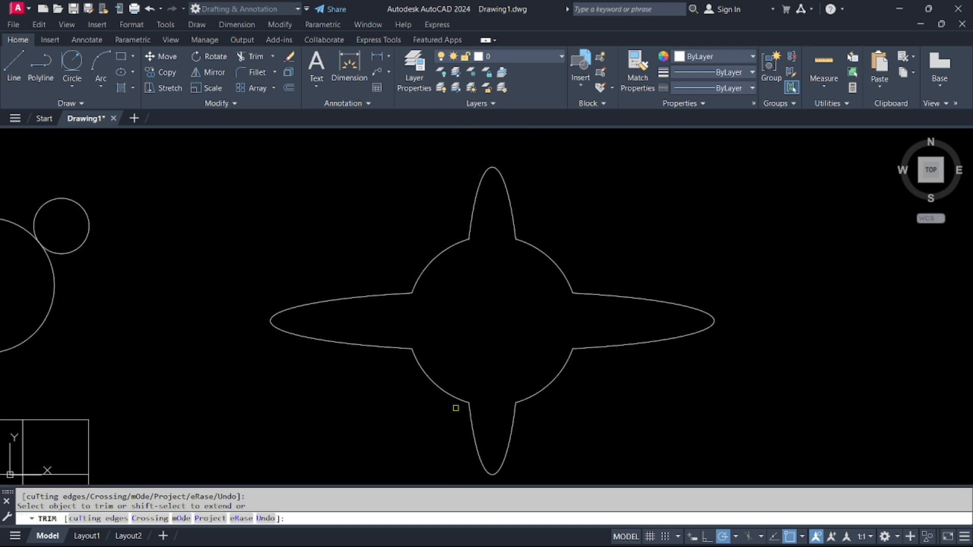
scroll(456, 408, "down", 3)
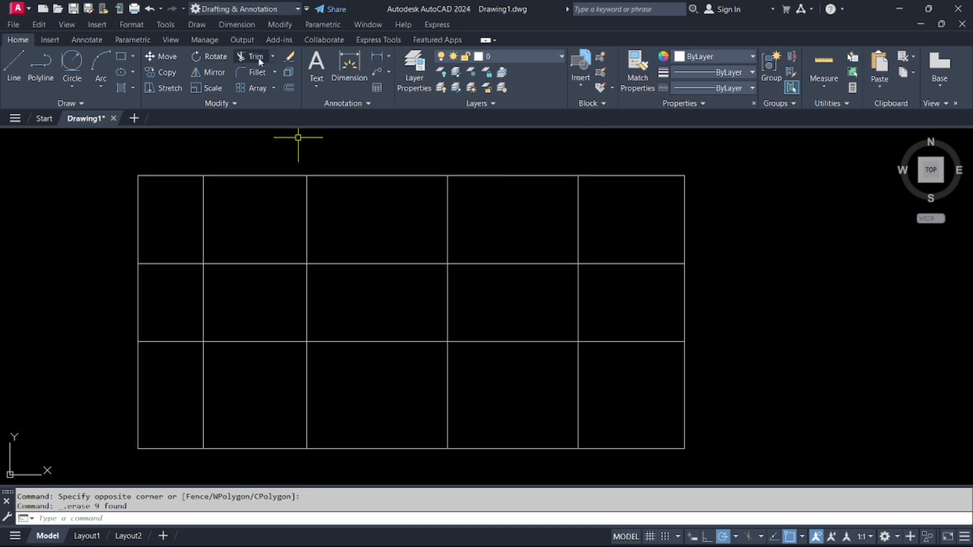
Examine the Trim command's cutting edges option, and cancel the command
left_click(257, 57)
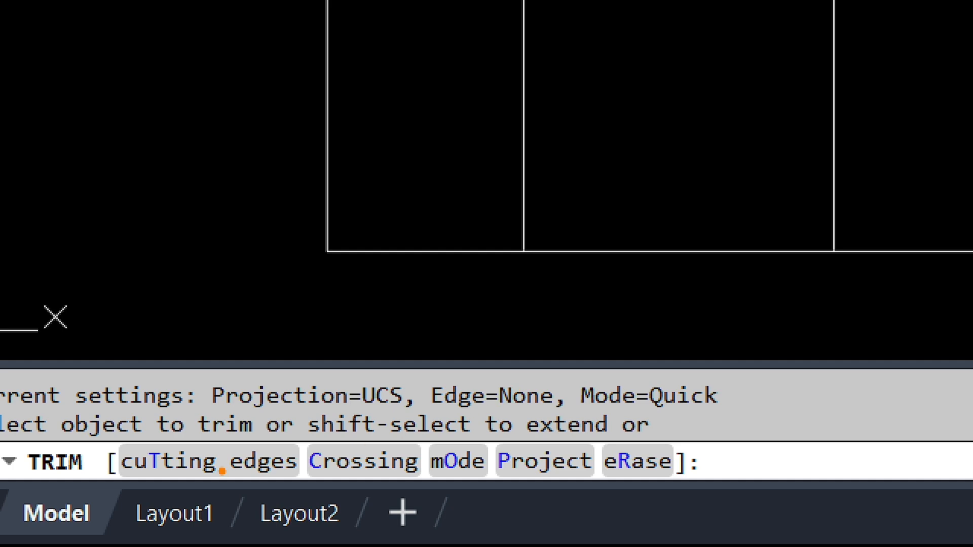
mouse_move(100, 435)
left_mouse_down()
mouse_move(180, 487)
mouse_move(302, 491)
mouse_move(329, 482)
left_mouse_up()
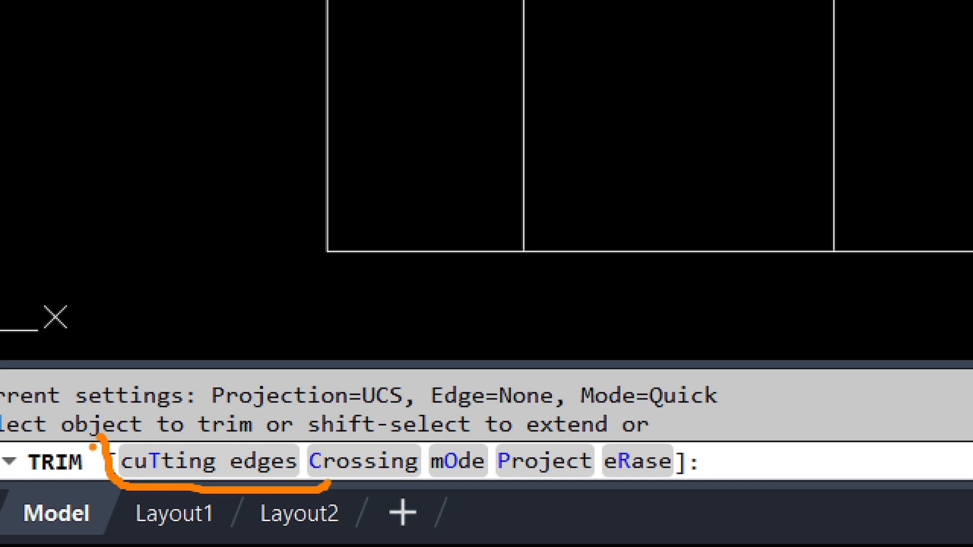
mouse_move(94, 437)
left_mouse_down()
mouse_move(197, 435)
mouse_move(309, 453)
mouse_move(318, 479)
mouse_move(301, 502)
left_mouse_up()
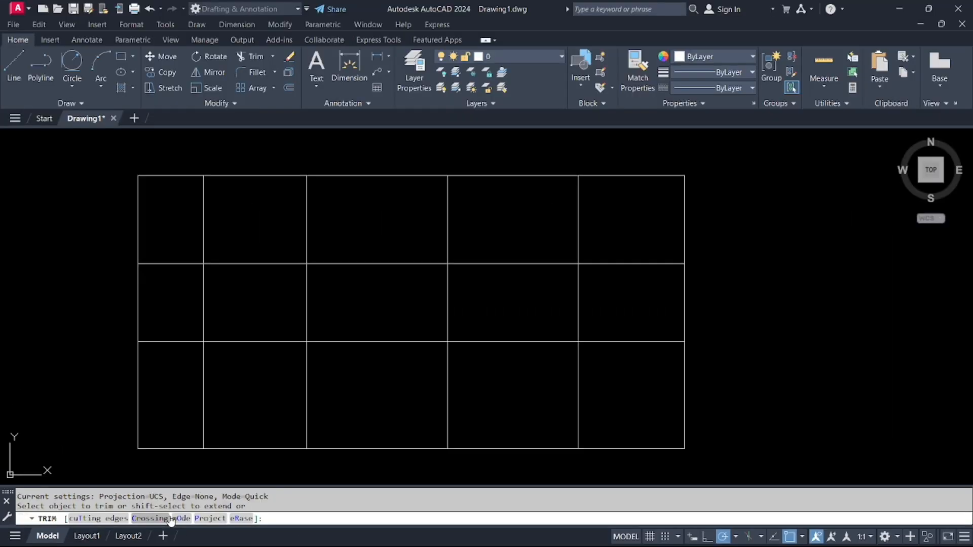
key("Escape")
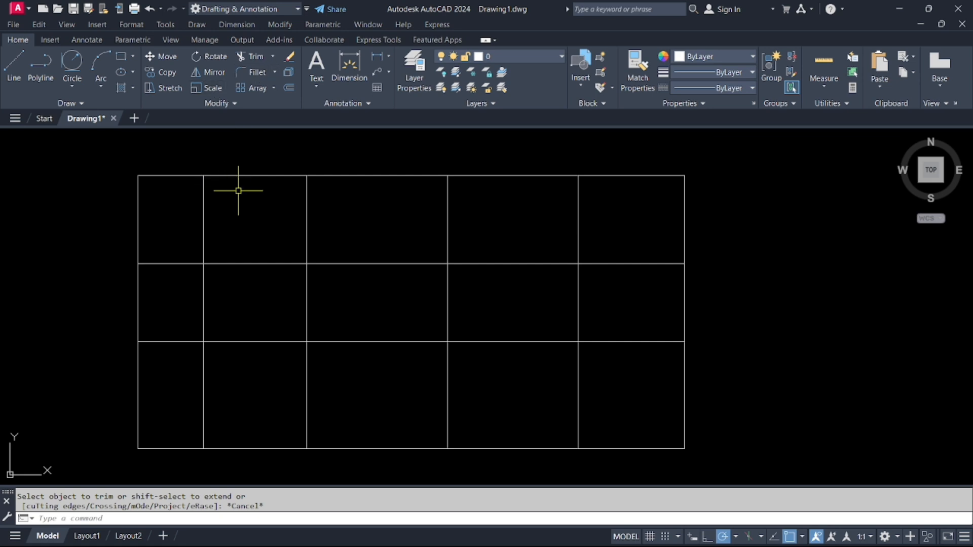
middle_click_drag(243, 194, 308, 202)
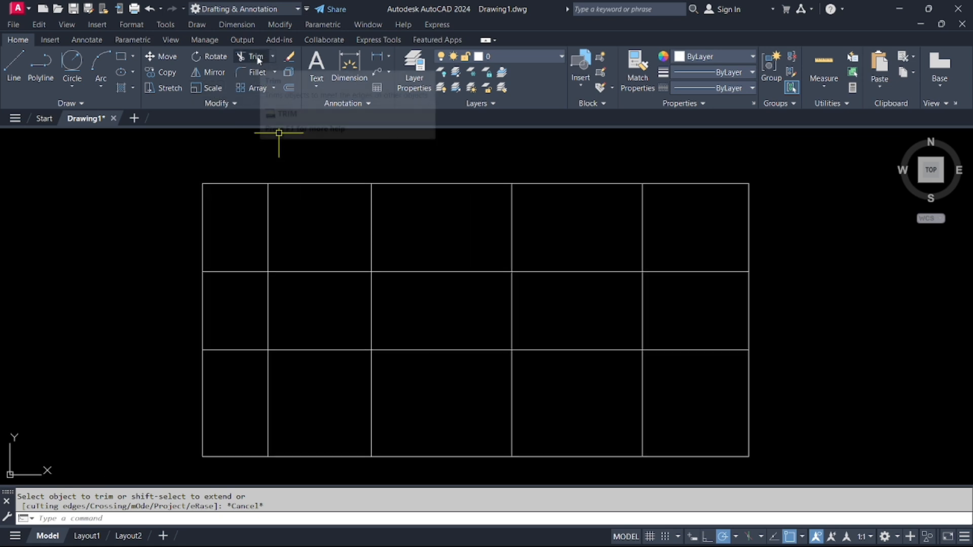
left_click(268, 213)
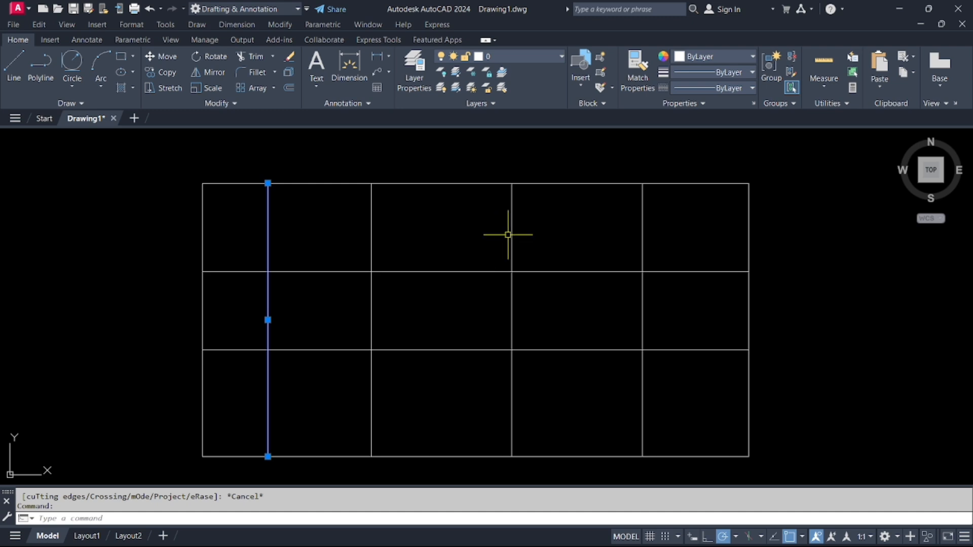
left_click(641, 234)
scroll(538, 243, "up", 4)
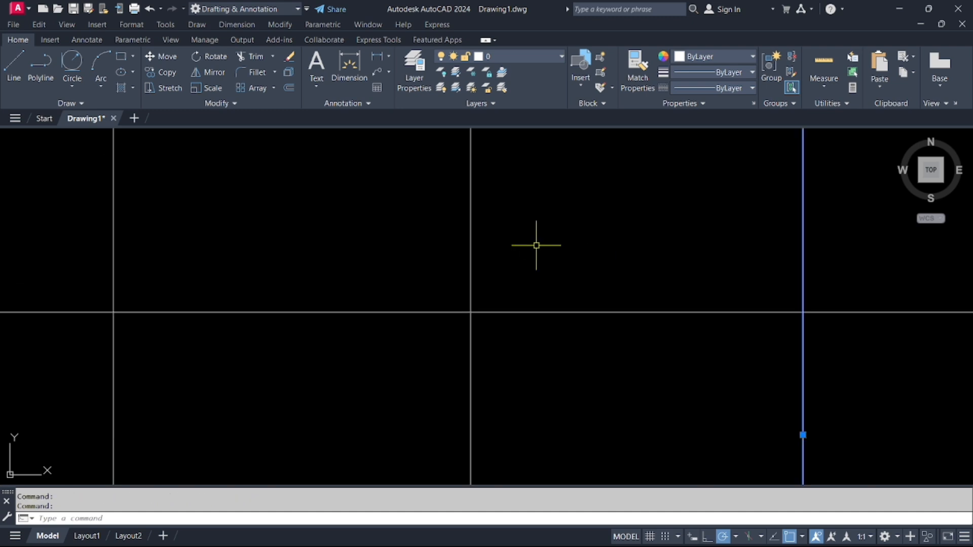
scroll(539, 243, "down", 2)
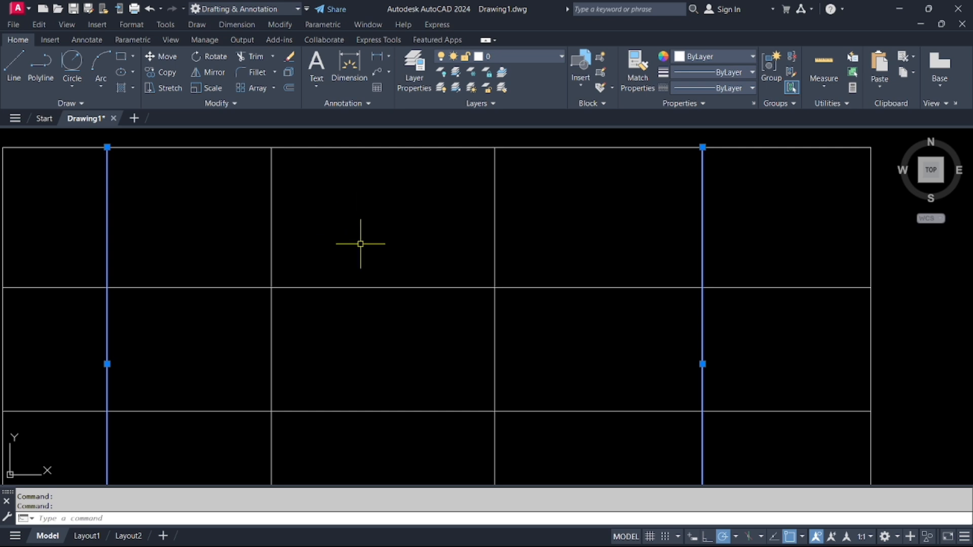
key("Escape")
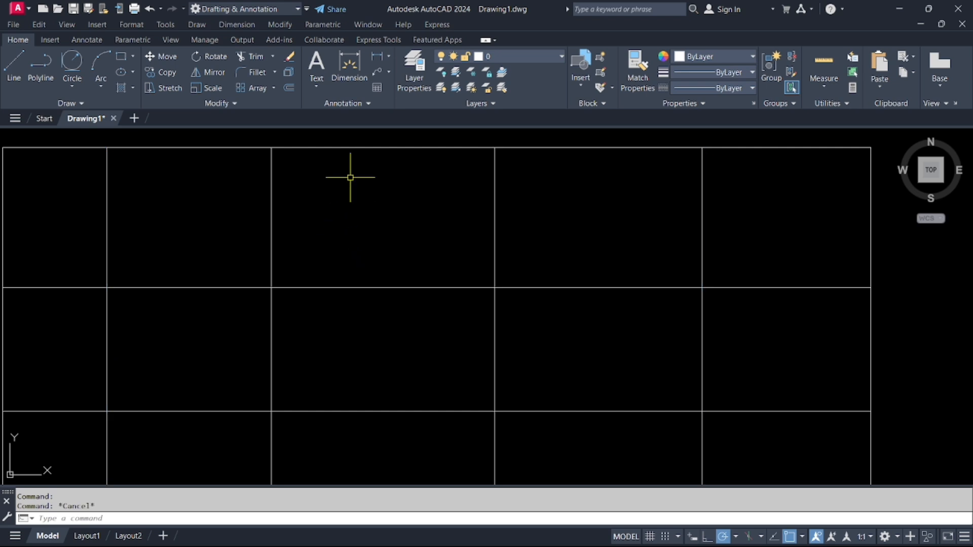
Trim the grid's two middle vertical lines in the upper row and the upper horizontal line between the second and fifth verticals
left_click(252, 57)
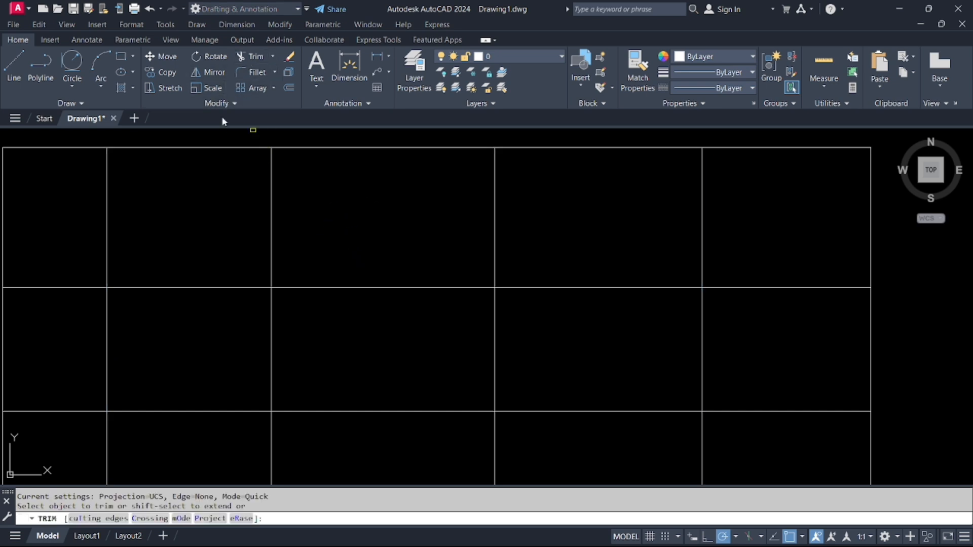
left_click(271, 226)
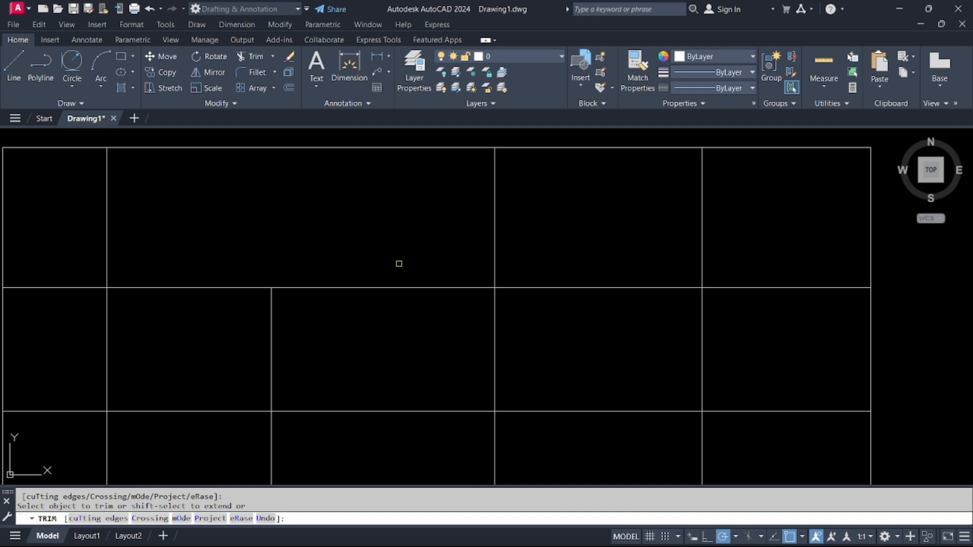
left_click(493, 241)
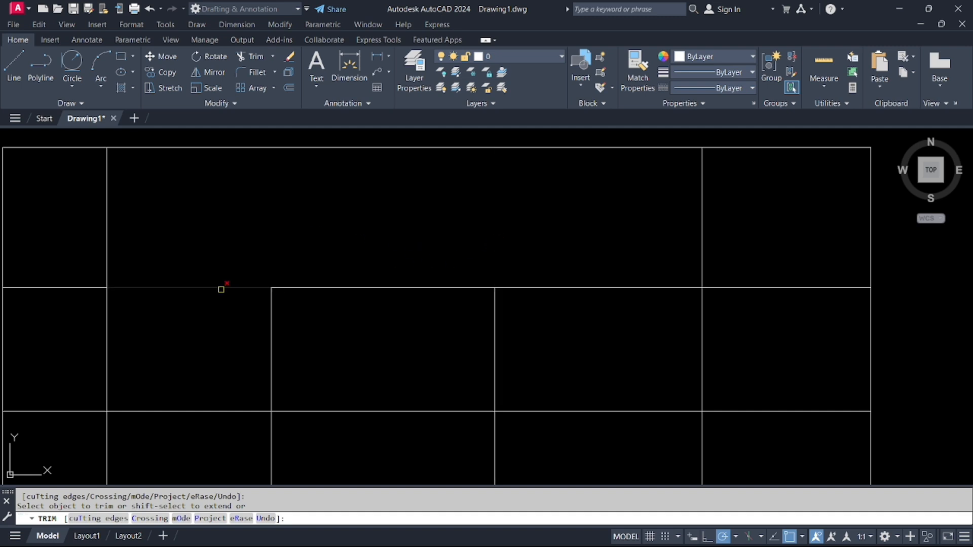
left_click(221, 289)
left_click(340, 289)
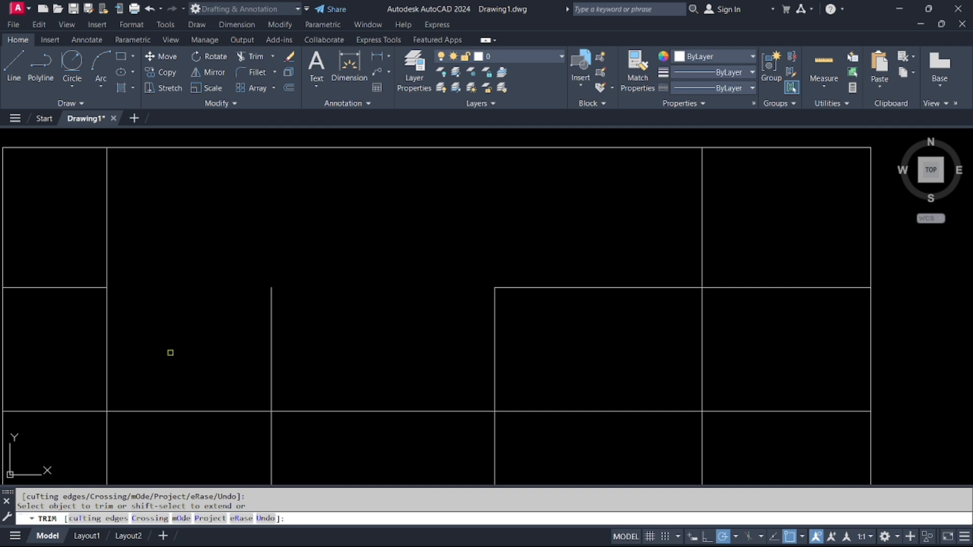
left_click(533, 288)
scroll(531, 294, "down", 4)
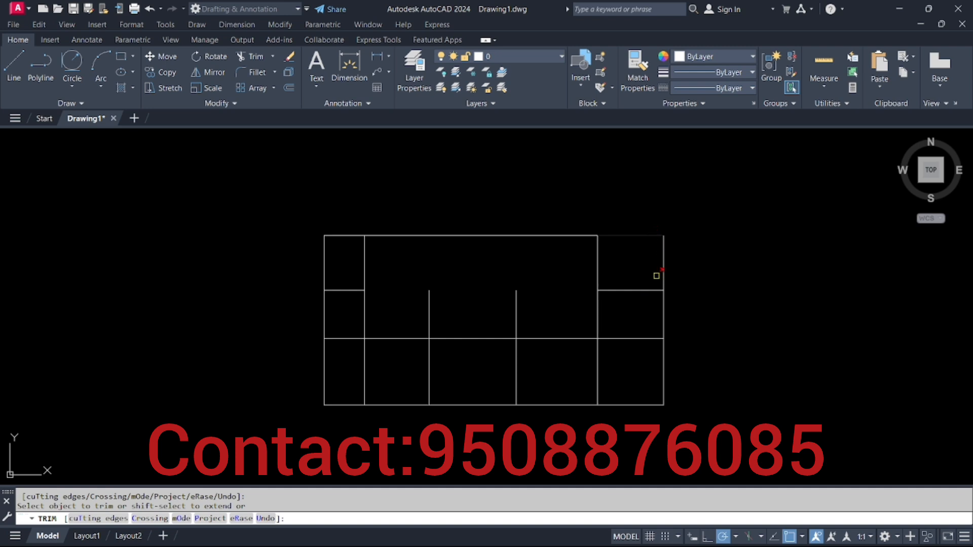
key("Escape")
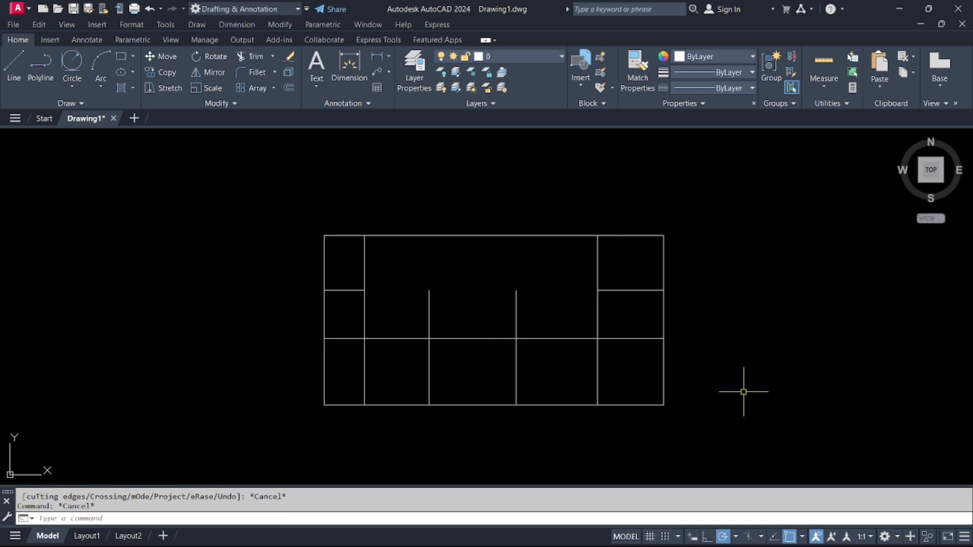
Undo the last Trim group on the rectangular grid
left_click(148, 10)
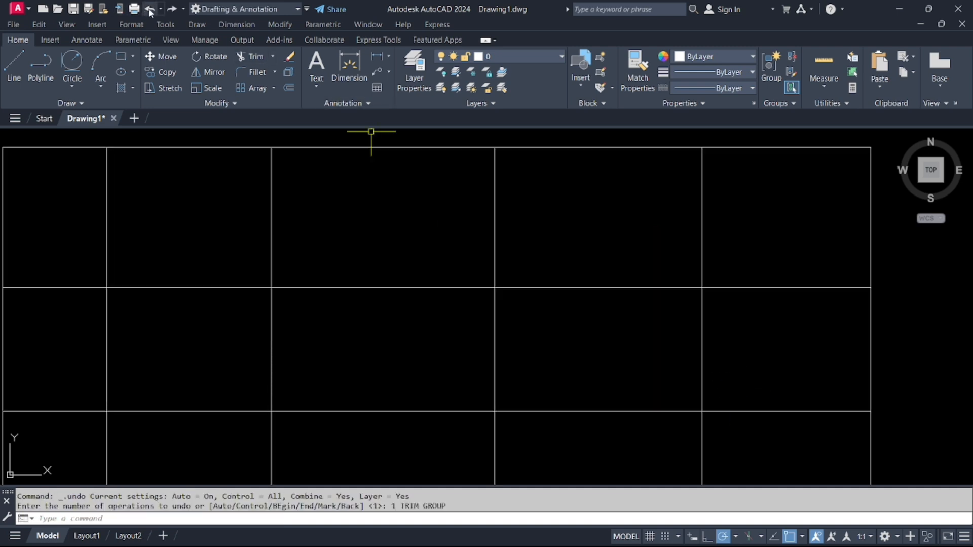
scroll(269, 172, "down", 2)
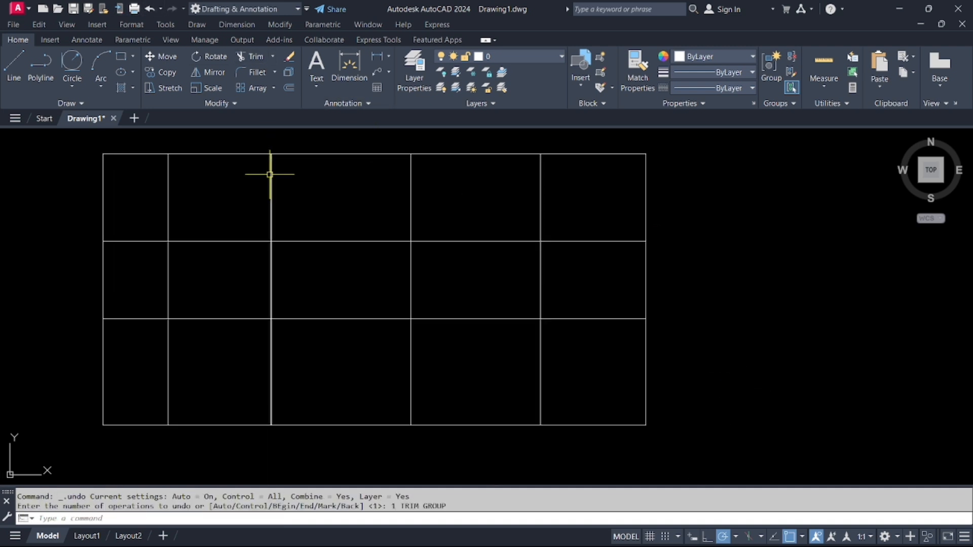
left_click(174, 190)
left_click(131, 205)
left_click(540, 210)
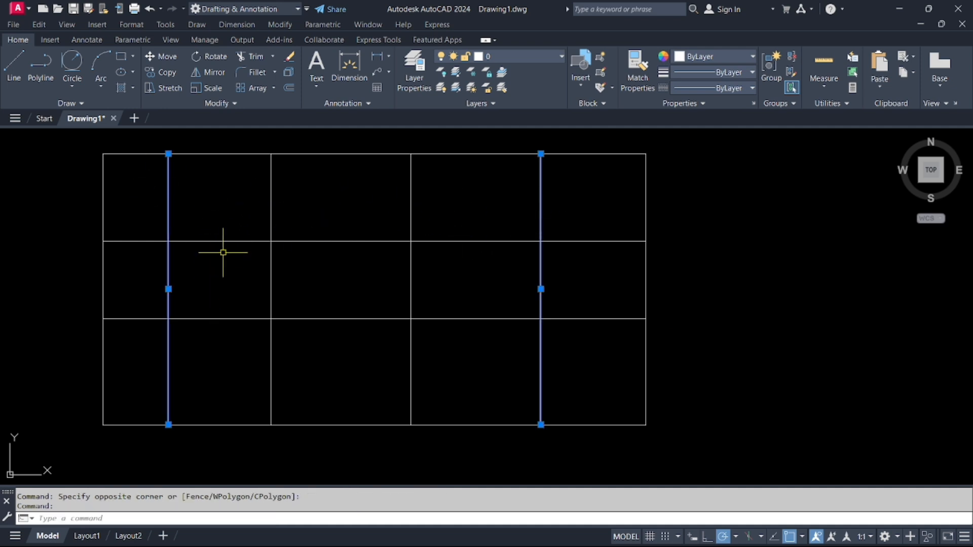
key("Escape")
key("Escape")
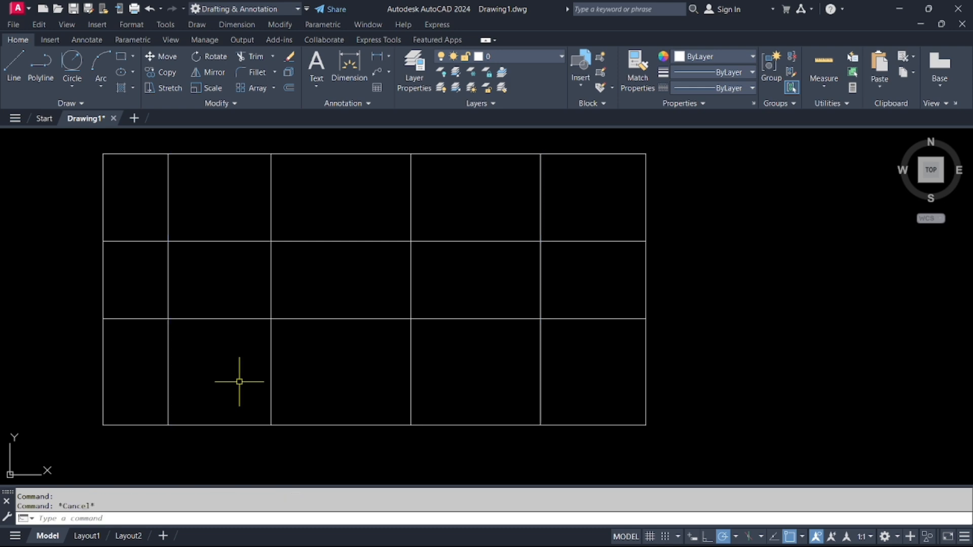
Start Trim with the grid's second and fifth vertical lines as its cutting edges
left_click(254, 55)
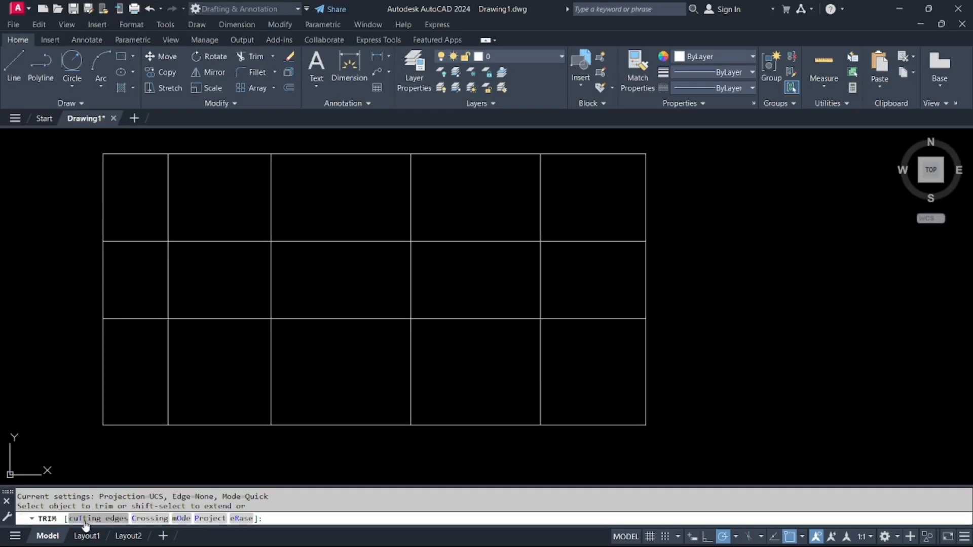
left_click(116, 463)
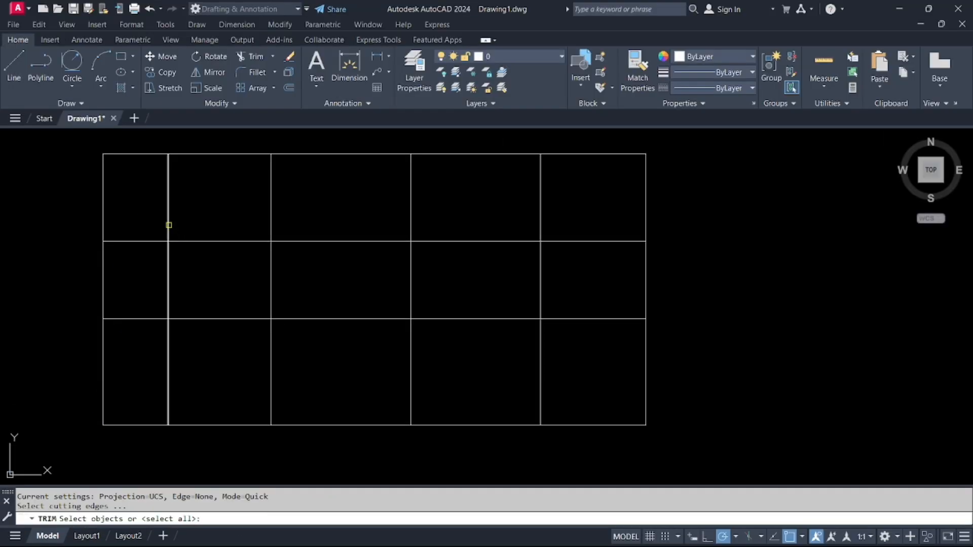
left_click(169, 225)
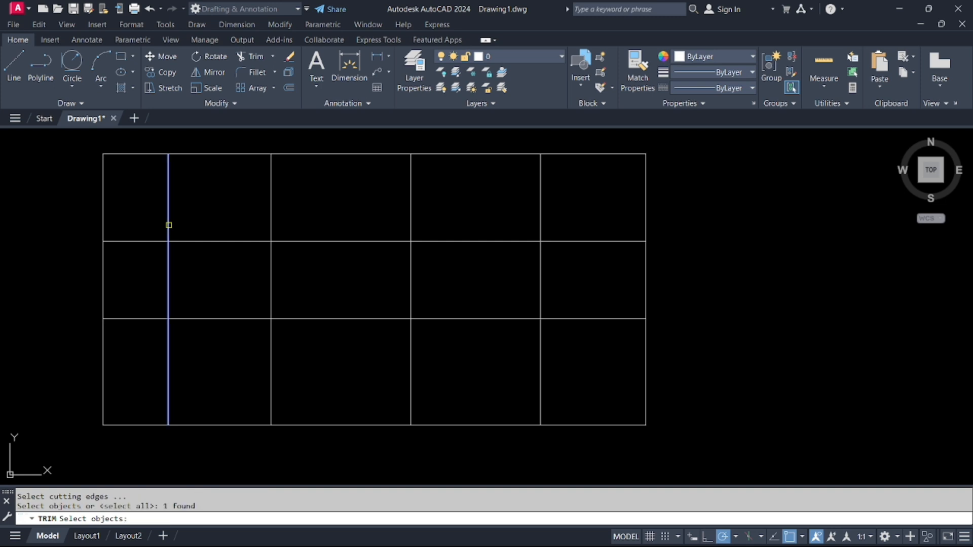
left_click(541, 213)
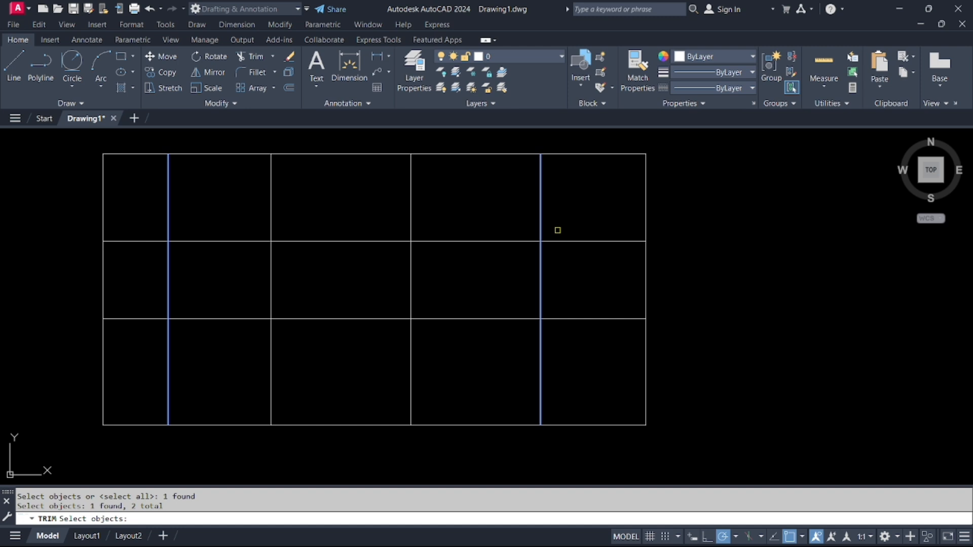
key("Return")
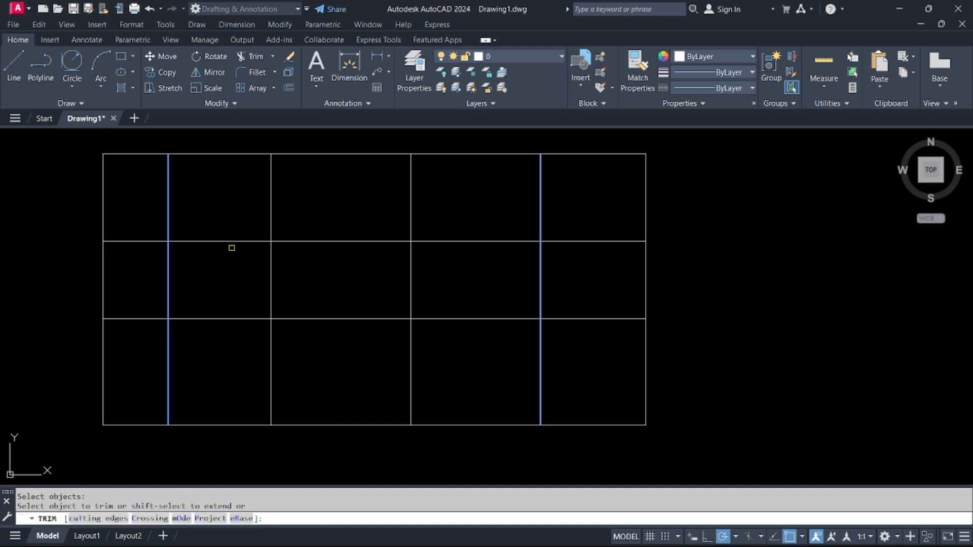
Trim both interior horizontal lines between the second and fifth verticals, and undo the two trims
scroll(232, 242, "up", 1)
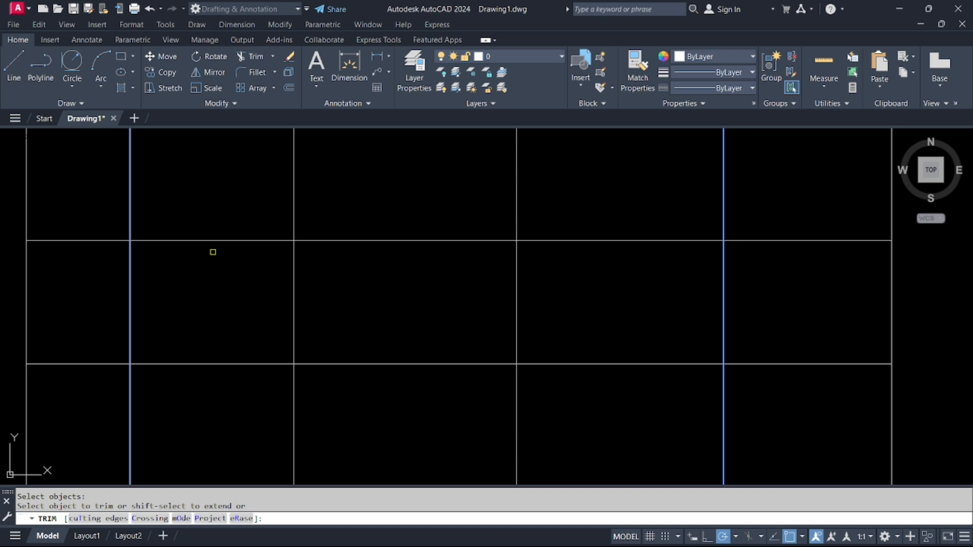
left_click(205, 240)
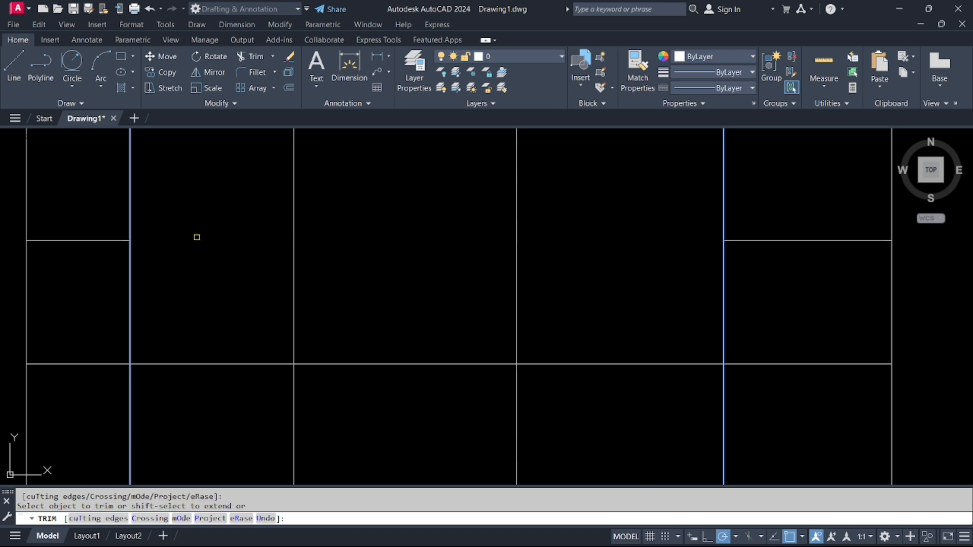
scroll(572, 265, "down", 2)
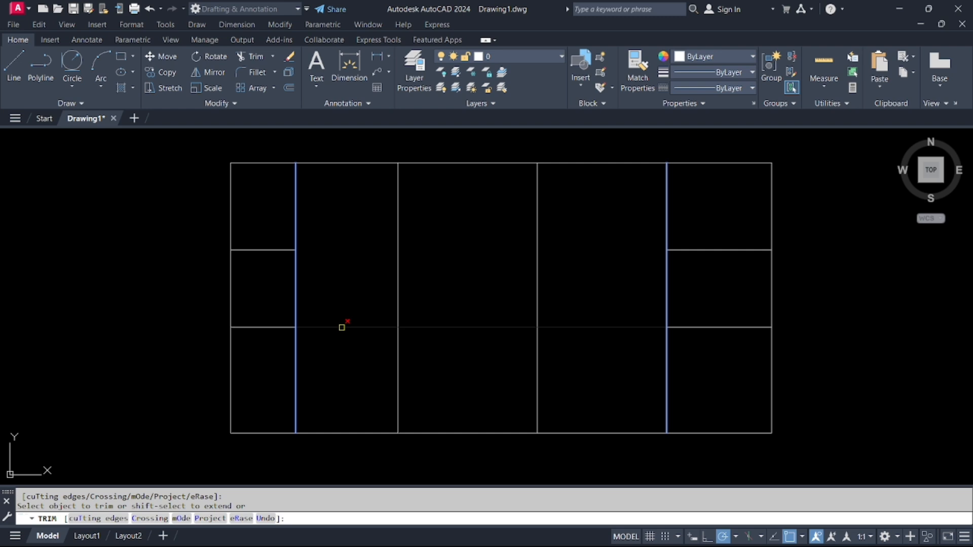
left_click(342, 327)
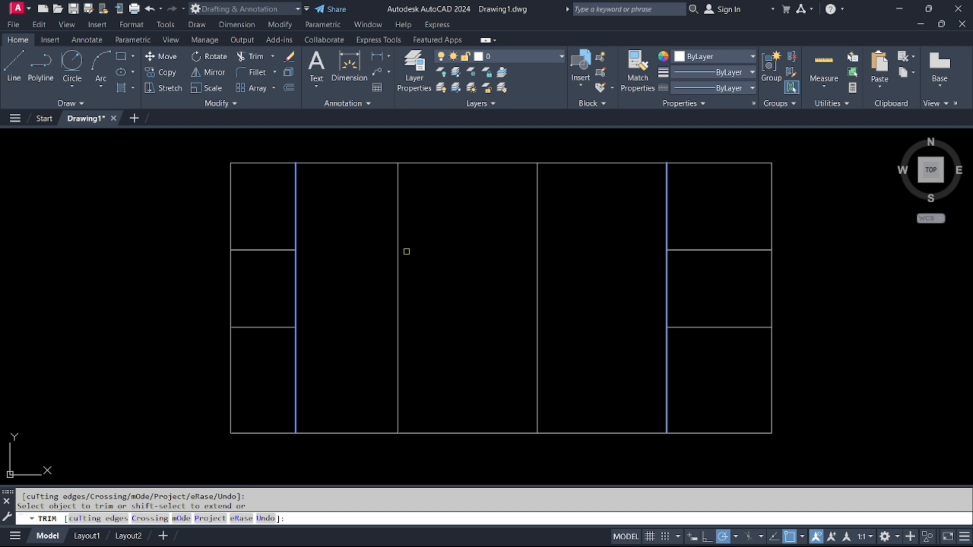
key("ctrl+z")
key("ctrl+z")
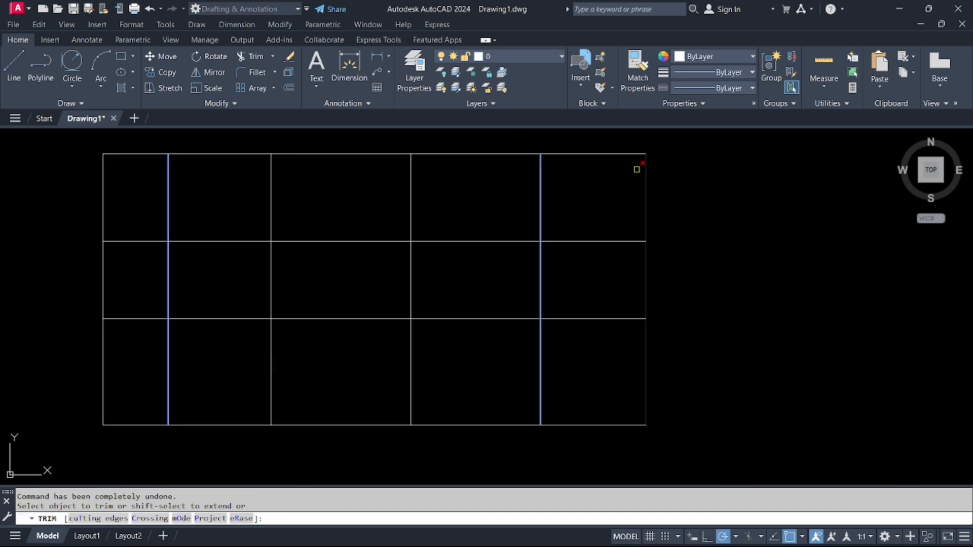
Start Trim with the grid's top edge and lower interior horizontal line as its cutting edges
left_click(255, 60)
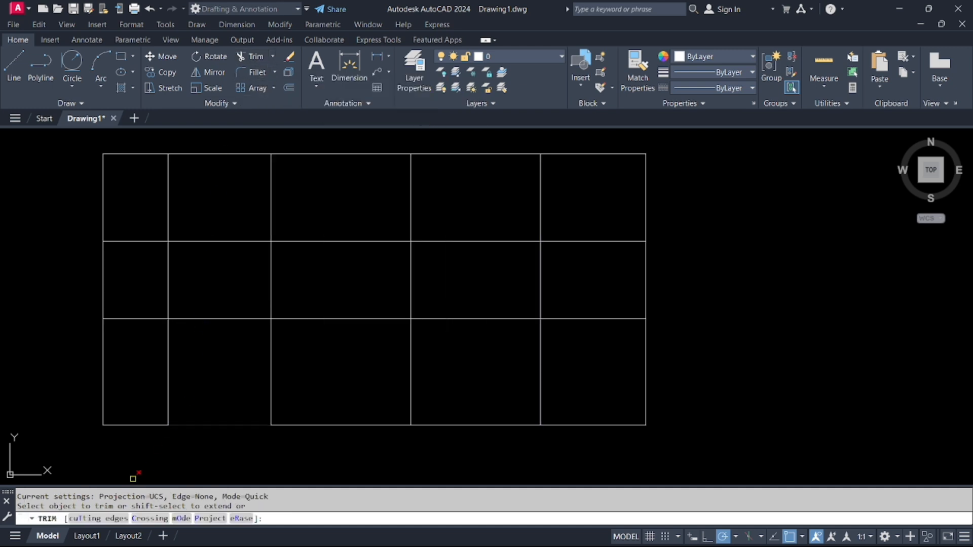
left_click(98, 519)
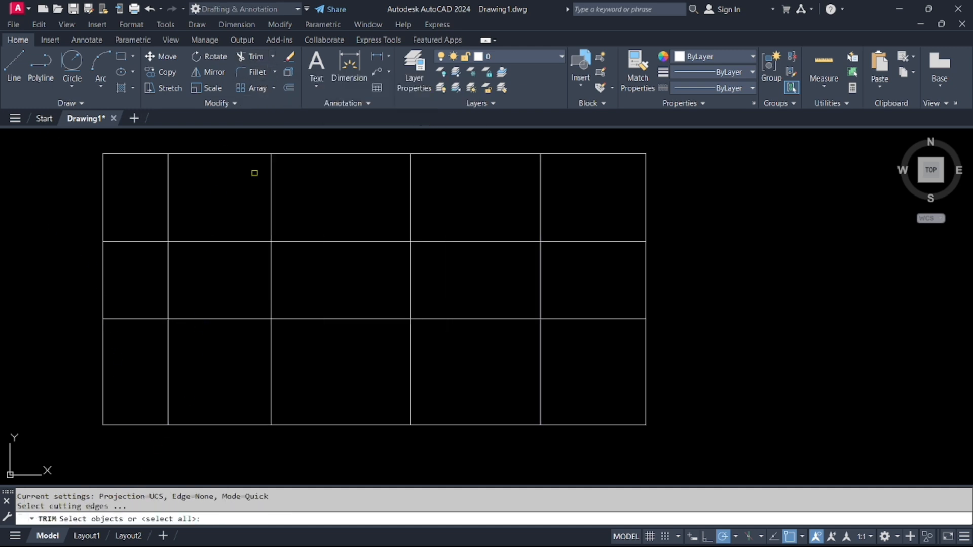
scroll(409, 241, "down", 2)
scroll(372, 243, "up", 2)
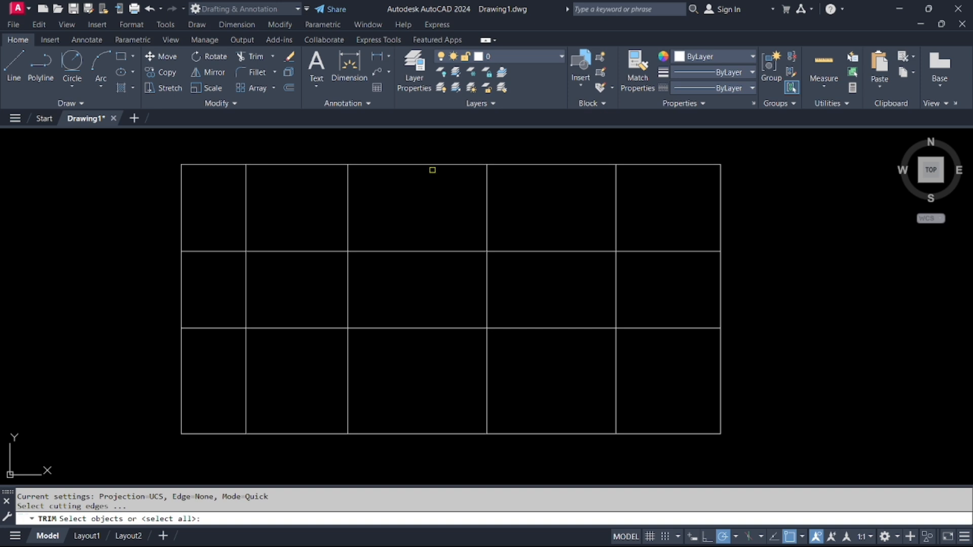
left_click(434, 164)
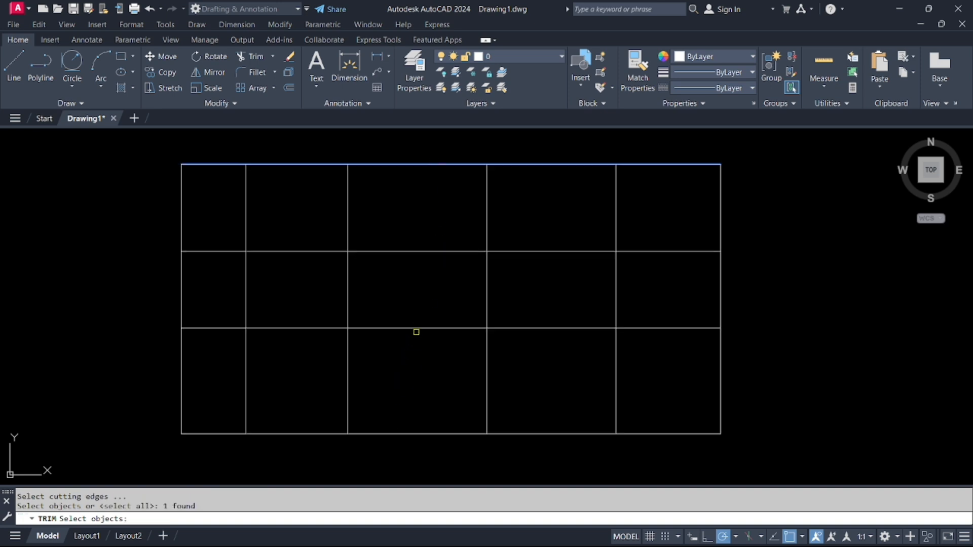
left_click(417, 328)
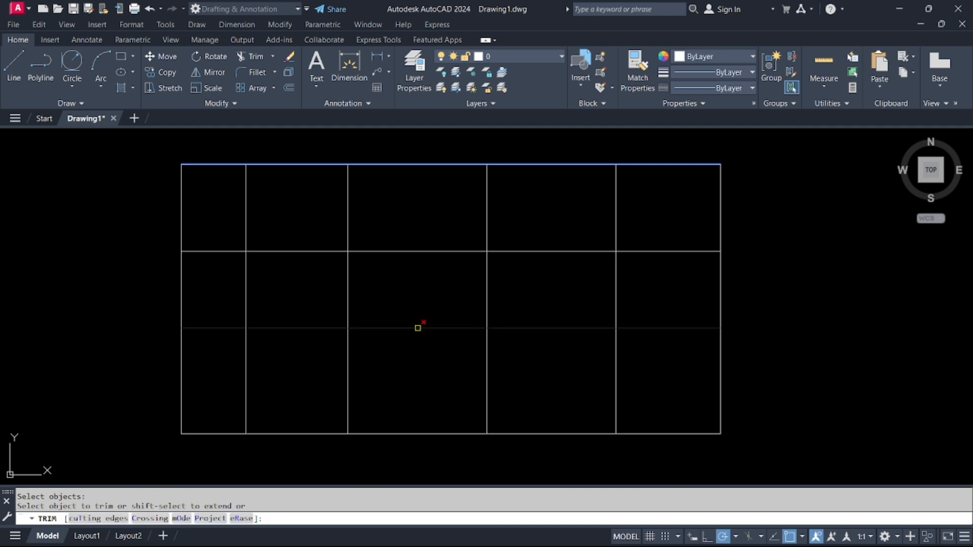
Trim the four interior vertical lines between the two horizontal cutting edges, and undo the Trim group
left_click(348, 208)
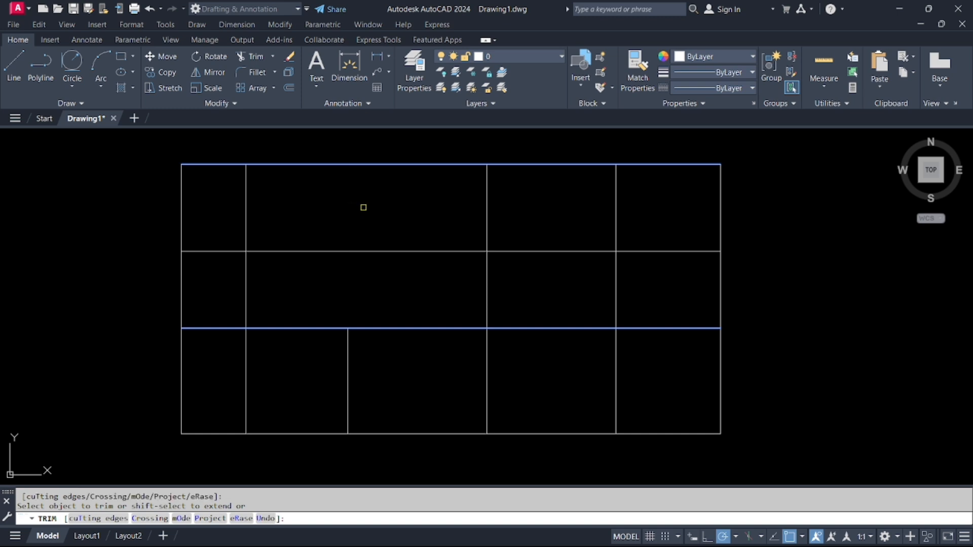
left_click(487, 210)
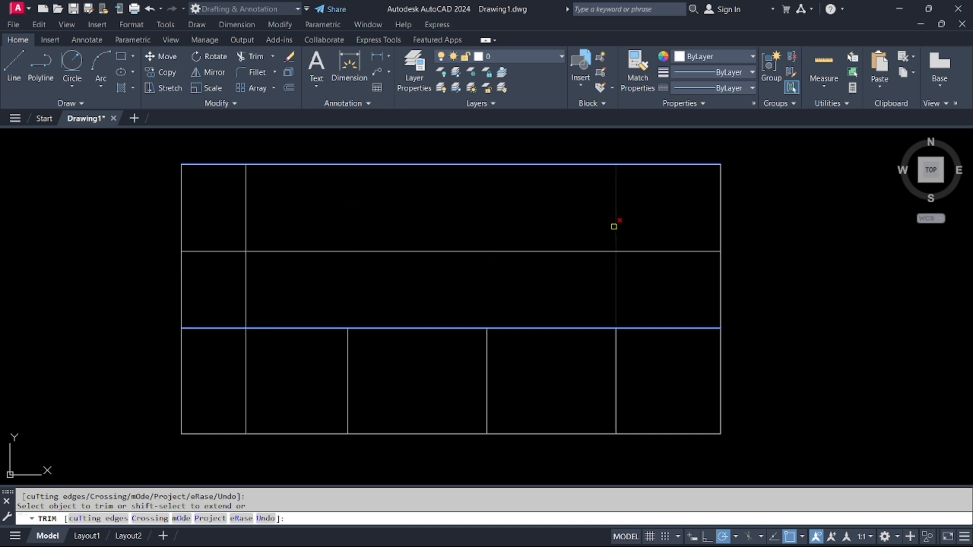
left_click(613, 227)
left_click(246, 208)
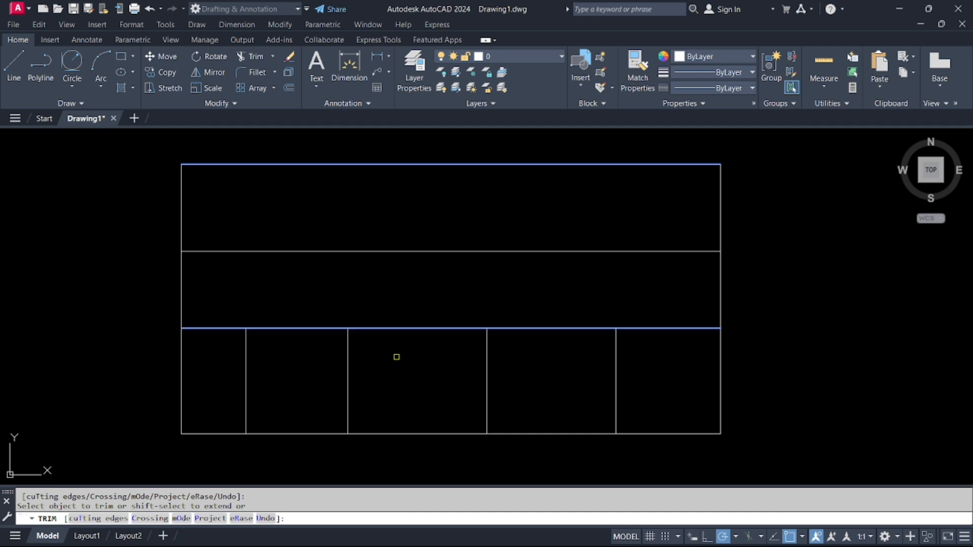
key("Escape")
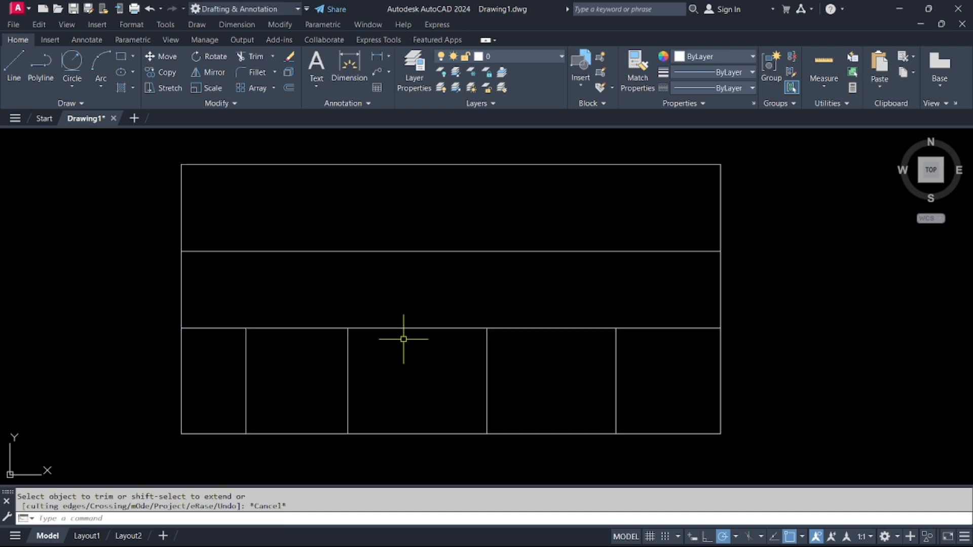
key("ctrl+z")
middle_click_drag(408, 317, 473, 330)
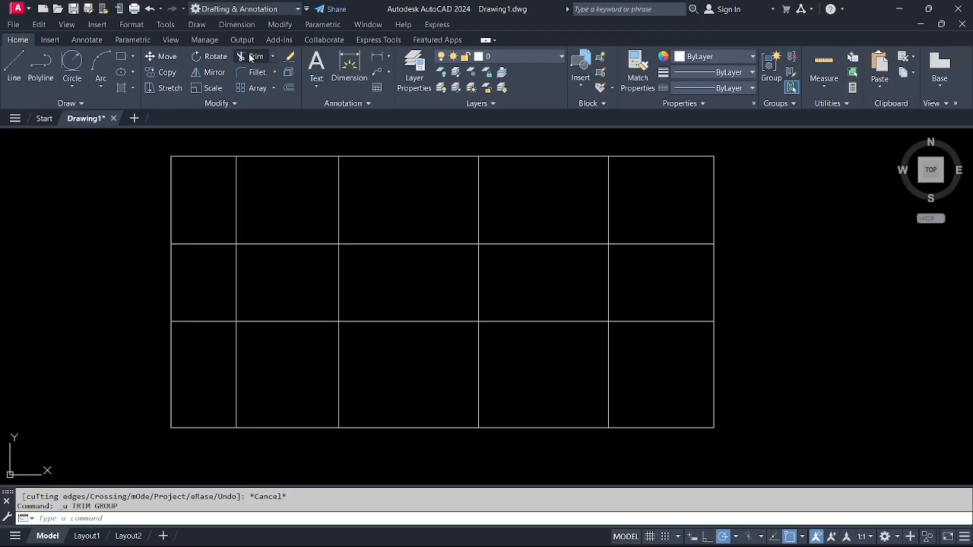
Without choosing cutting edges, trim the upper interior horizontal between the second and fifth verticals and the lower one between the second and fourth
left_click(247, 68)
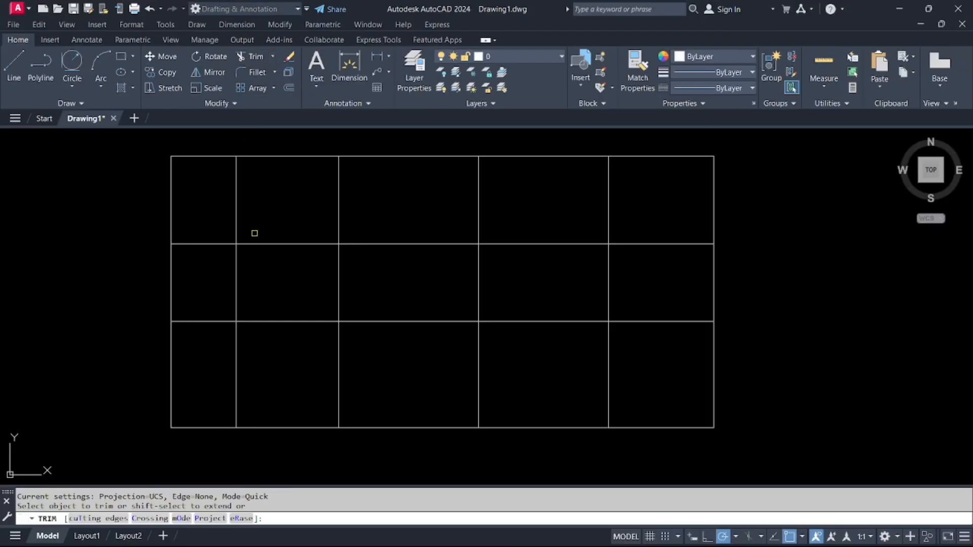
left_click(254, 242)
left_click(365, 243)
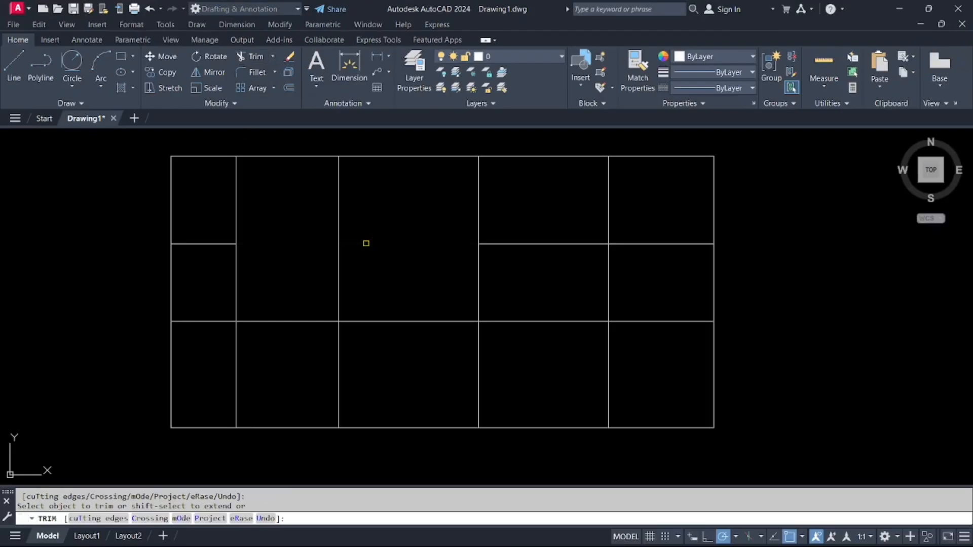
left_click(496, 244)
left_click(317, 321)
left_click(386, 320)
Fence-trim the remaining lower horizontal segment and two middle verticals, and trim the leftover lower piece of the fourth vertical to empty the centre
left_click(513, 319)
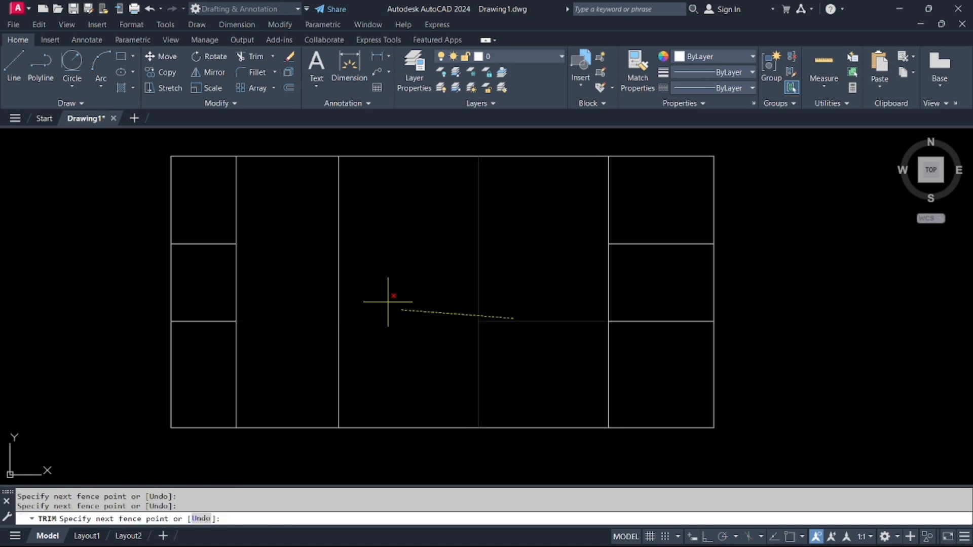
left_click(305, 253)
left_click(532, 357)
left_click(434, 286)
key("Return")
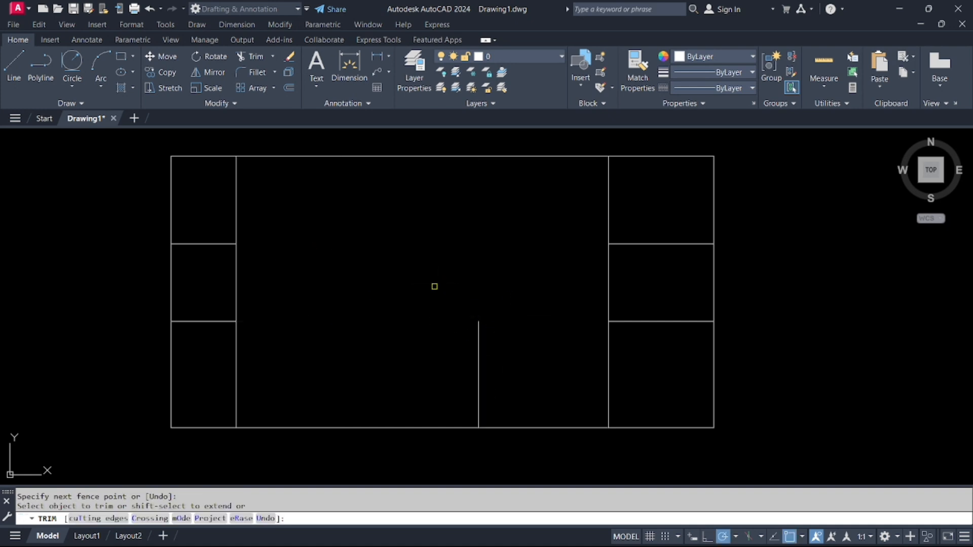
left_click(479, 341)
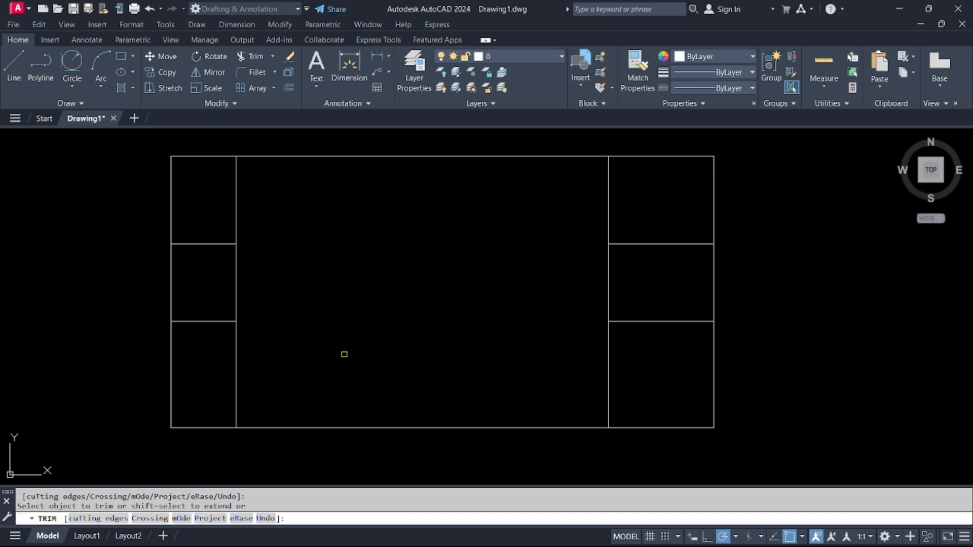
key("Escape")
scroll(506, 387, "down", 2)
mouse_move(507, 387)
middle_mouse_down()
mouse_move(543, 385)
mouse_move(484, 382)
middle_mouse_up()
scroll(561, 387, "up", 2)
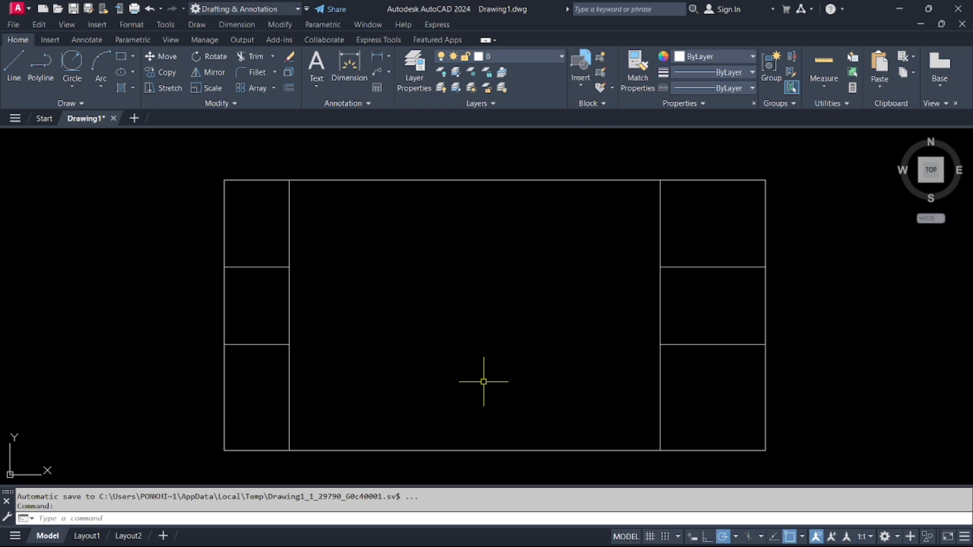
scroll(543, 374, "down", 2)
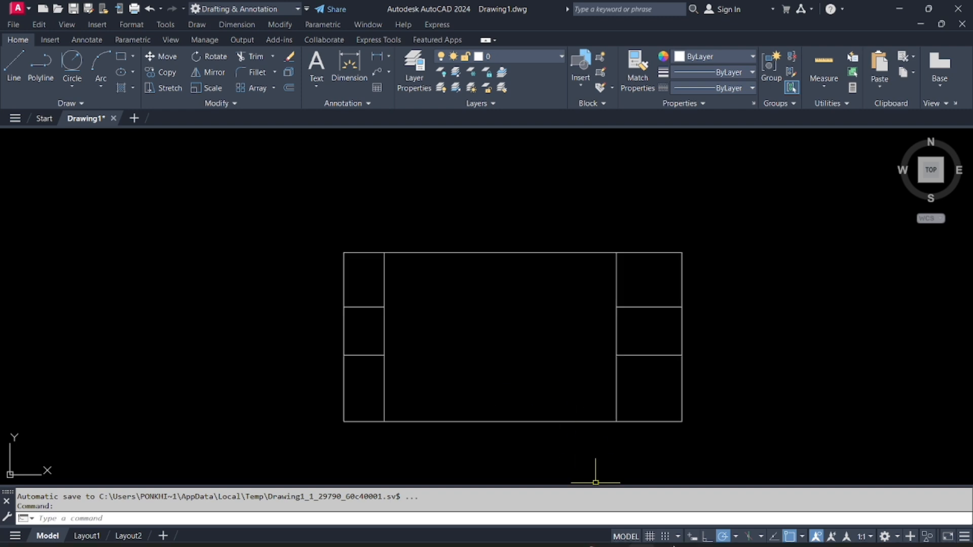